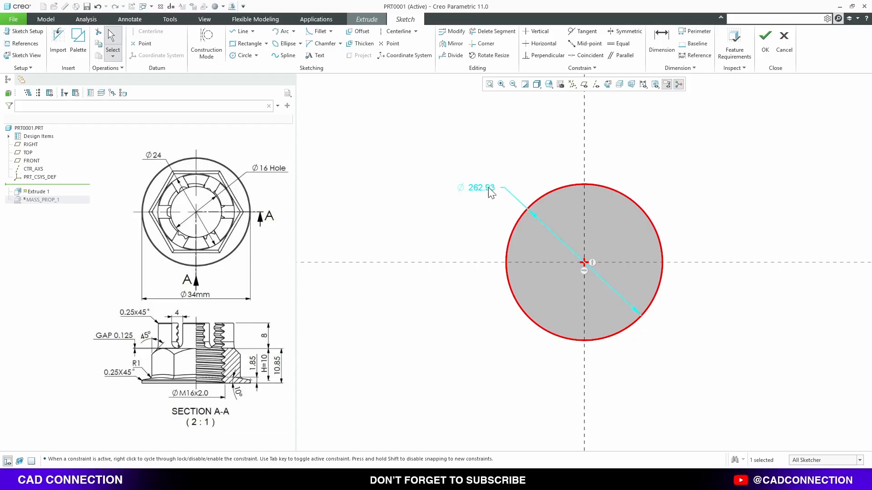
Step: Set the sketched circle's diameter to 24 mm and finish the sketch
double_click(482, 188)
type("24")
key("Return")
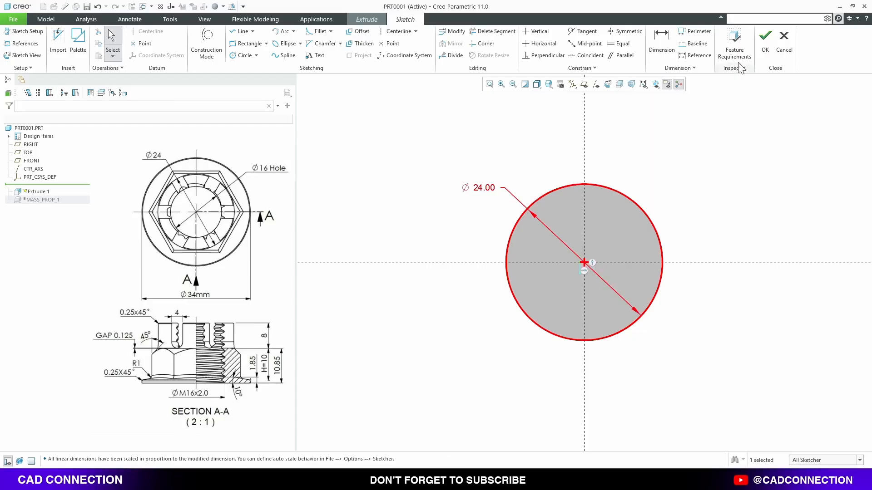
left_click(766, 36)
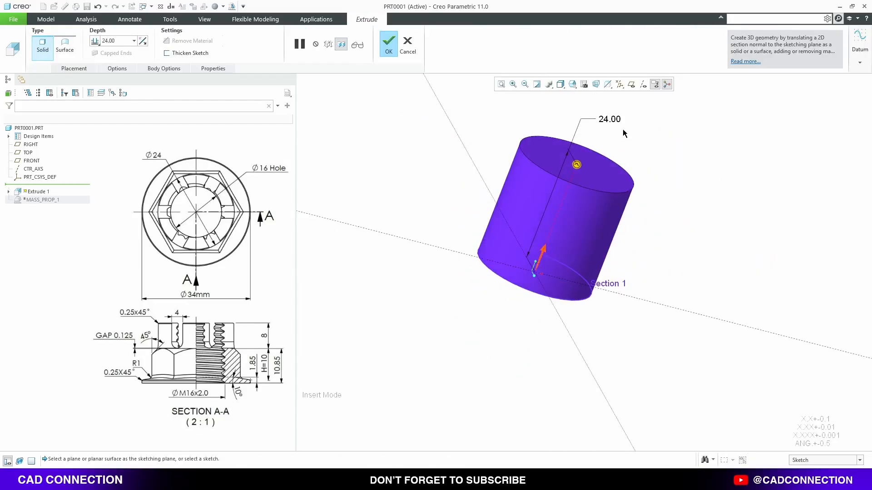
Step: Change the extrusion depth of the circle and complete the solid cylinder
double_click(607, 117)
type("1")
key("Return")
middle_click(691, 222)
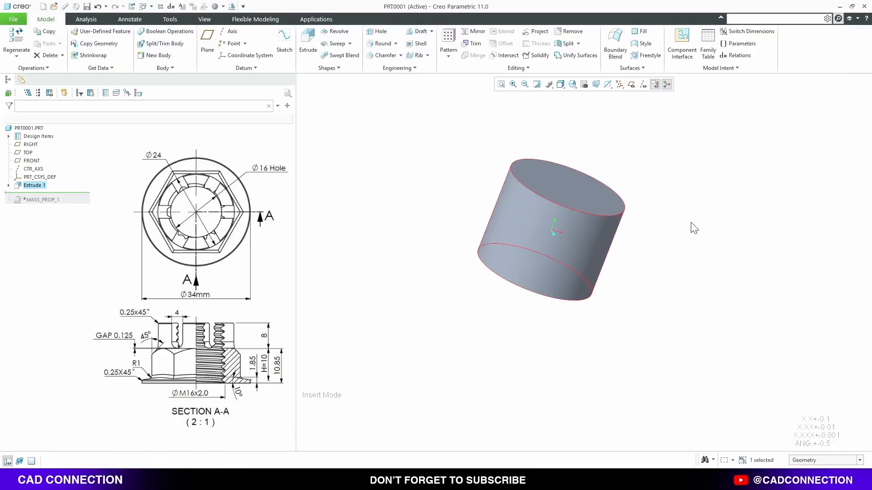
Step: Start a second extrusion and open its sketch on the previously used sketch plane
key("ctrl+d")
left_click(308, 45)
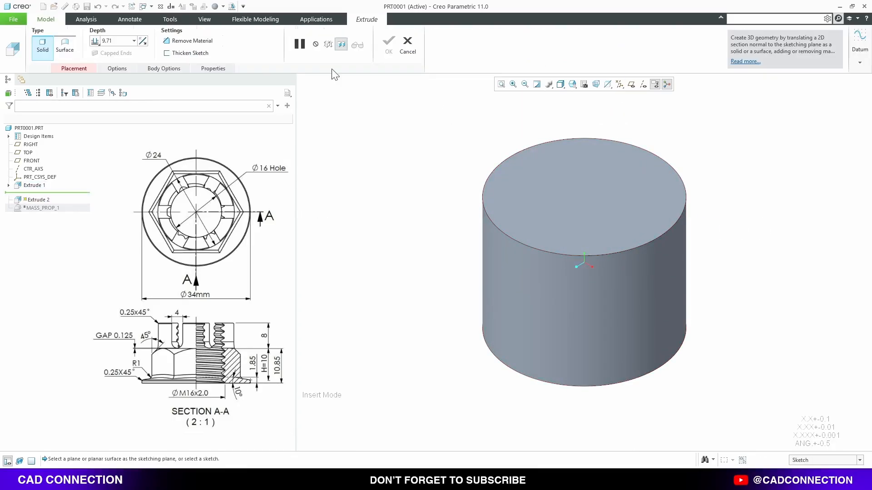
right_click(410, 138)
left_click(414, 128)
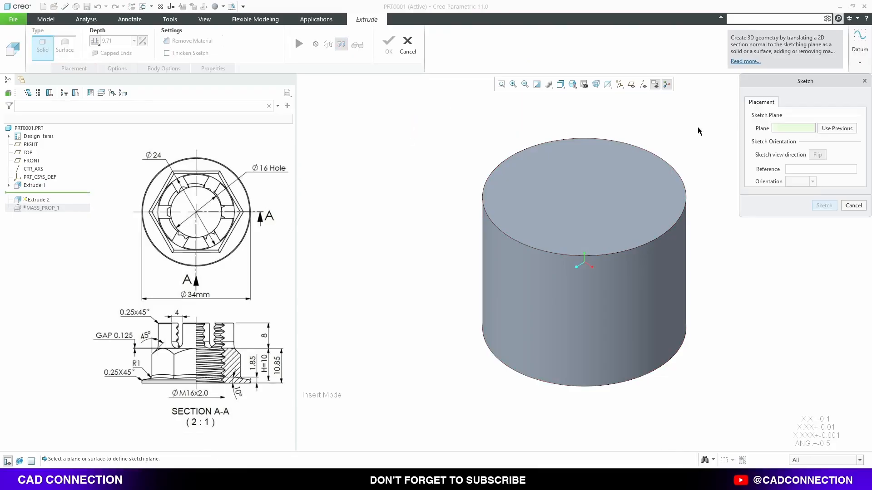
left_click(843, 129)
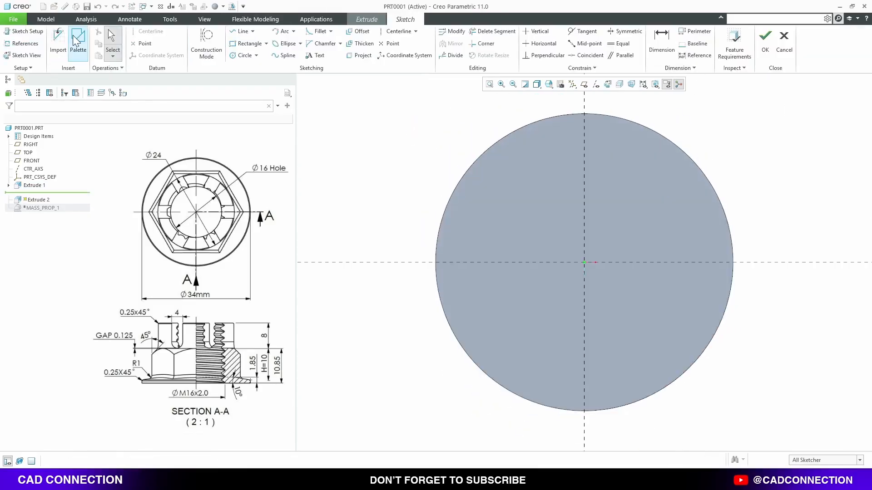
Step: Insert a predefined 6-sided hexagon centred on the origin and scale it to a side length of about 14.18 mm
left_click(76, 41)
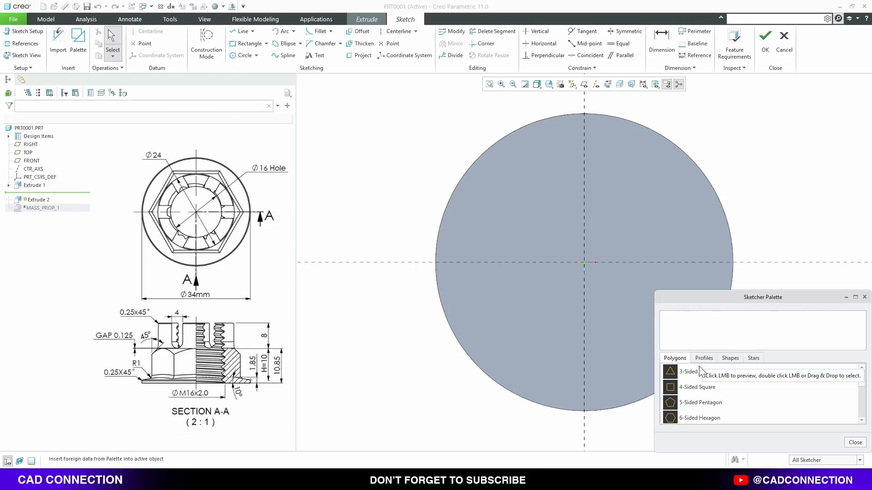
scroll(690, 405, "down", 1)
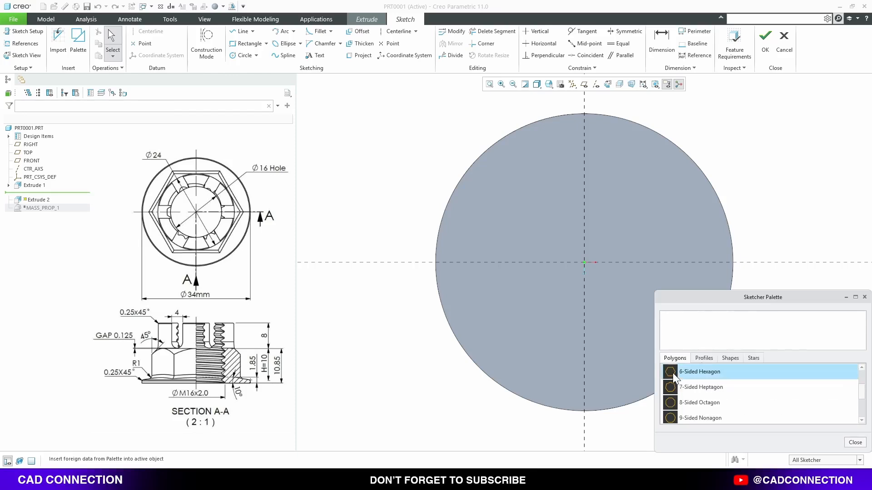
left_click_drag(672, 372, 566, 231)
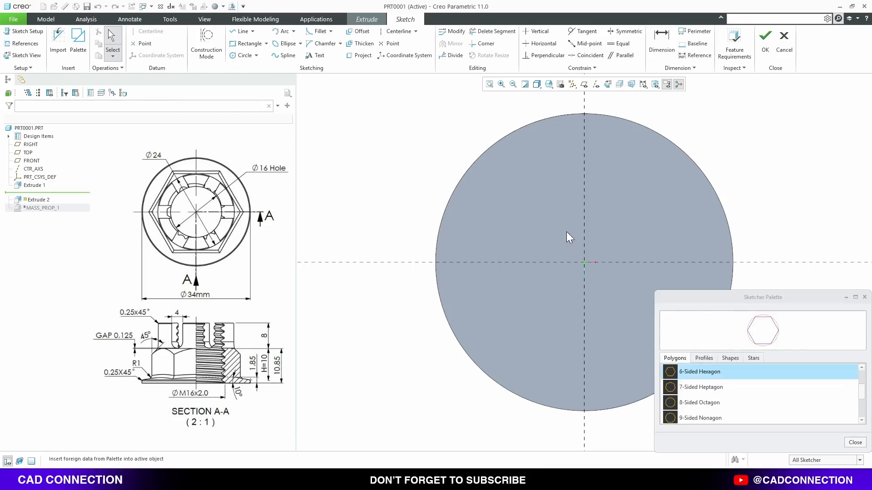
left_click(856, 443)
left_click_drag(566, 235, 585, 263)
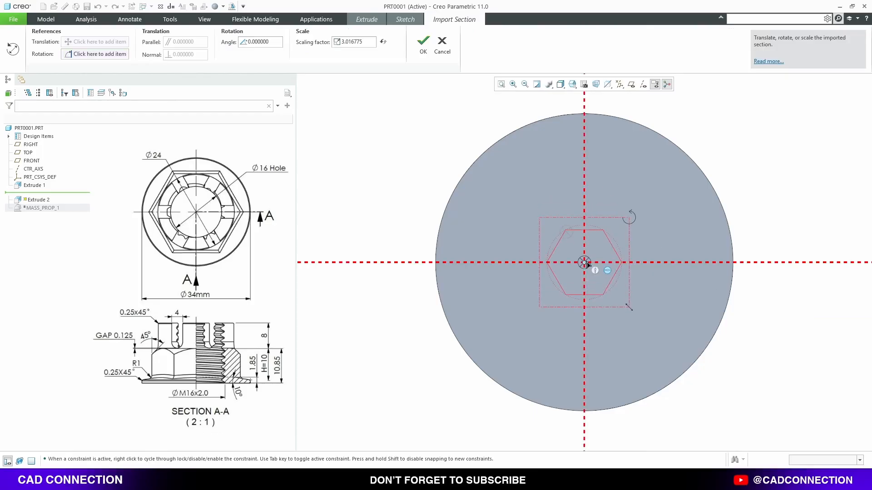
mouse_move(627, 306)
left_mouse_down()
mouse_move(715, 393)
mouse_move(818, 451)
left_mouse_up()
middle_click(661, 326)
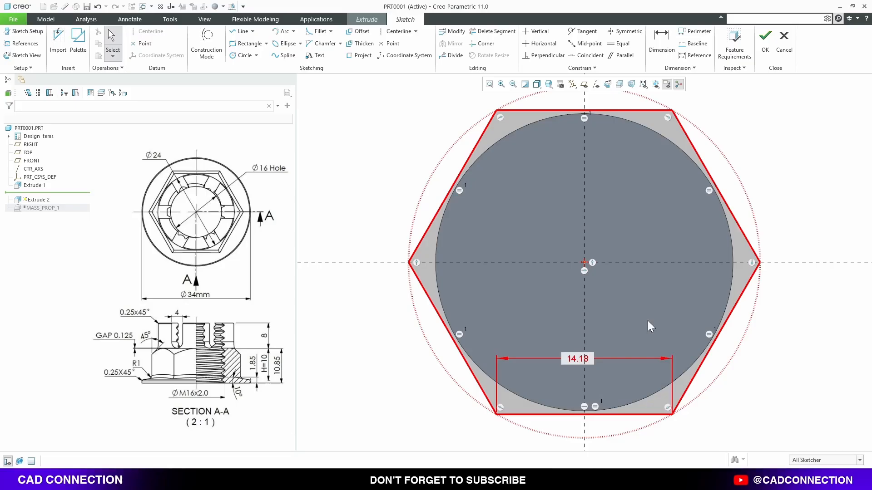
Step: Delete the hexagon's side dimension, make its upper side tangent to the cylinder's circular edge, and finish the sketch
left_click(579, 357)
key("Delete")
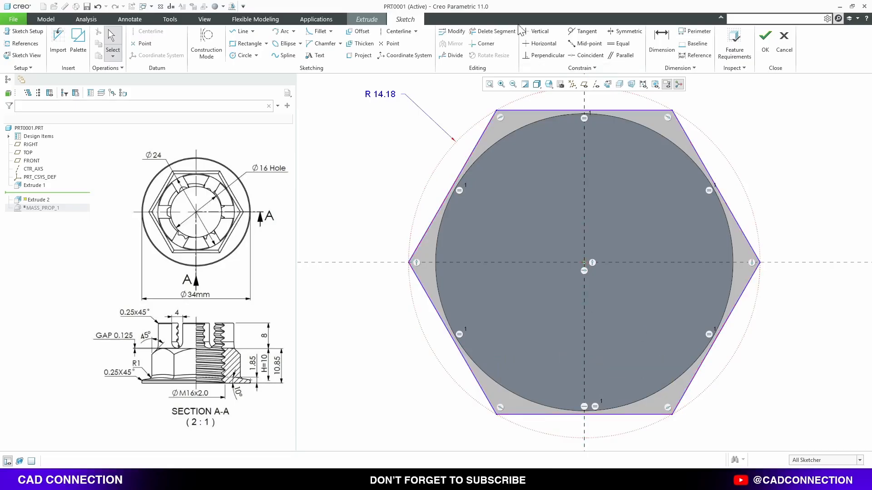
left_click(582, 31)
left_click(617, 122)
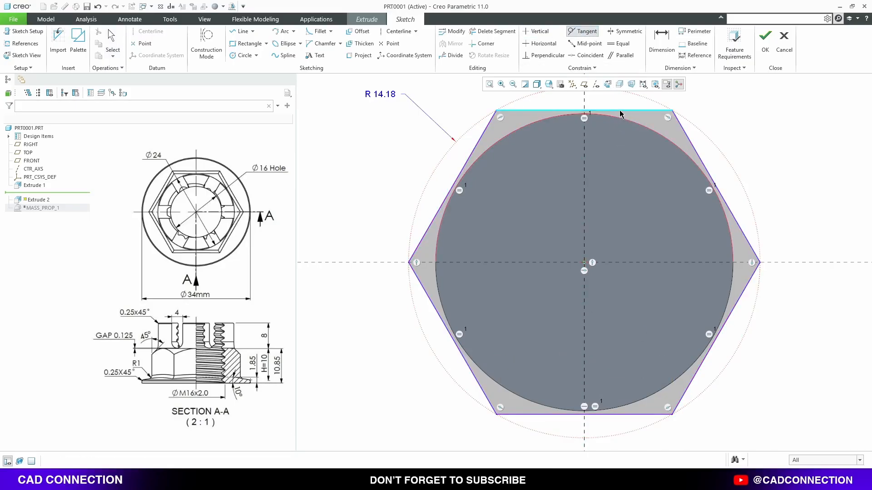
left_click(621, 114)
left_click(766, 41)
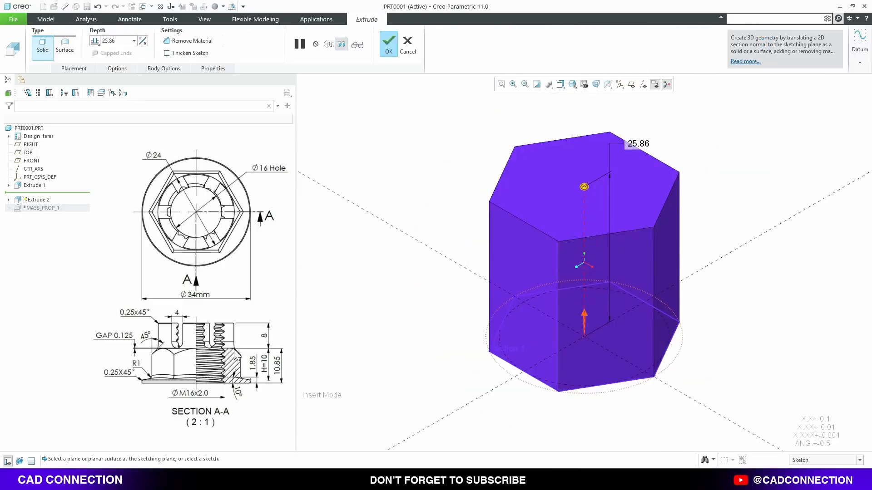
Step: Set the hexagon's extrusion depth to 10.85 mm and complete the feature
double_click(641, 143)
type("10.")
type("85")
key("Return")
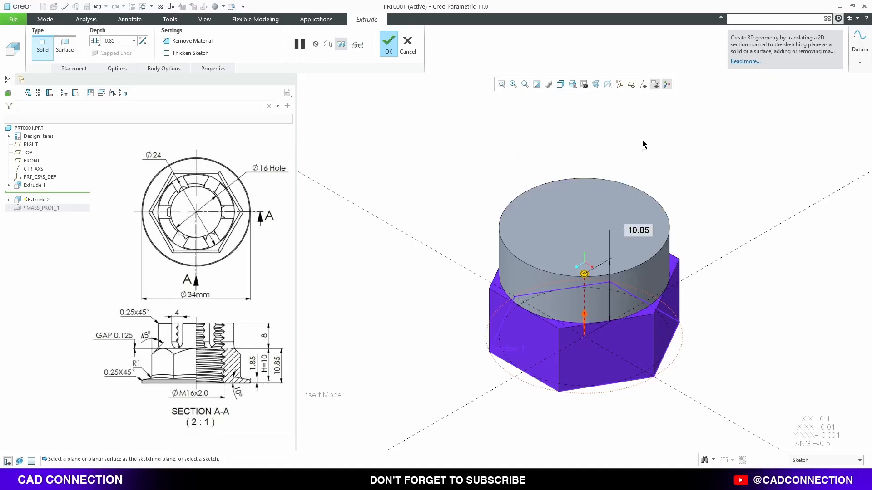
middle_click(643, 141)
left_click(480, 150)
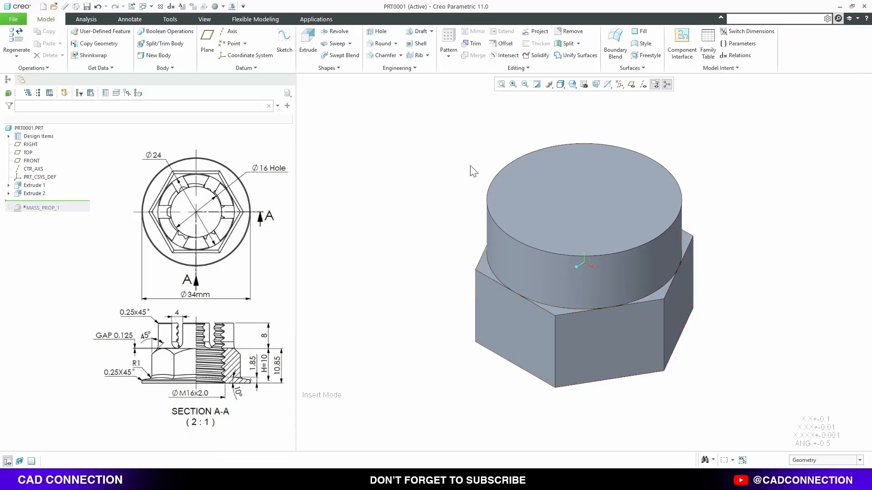
Step: Start an extrusion on the hexagon's upper face, using the cylinder's projected circular edge as the sketch profile
left_click(486, 268)
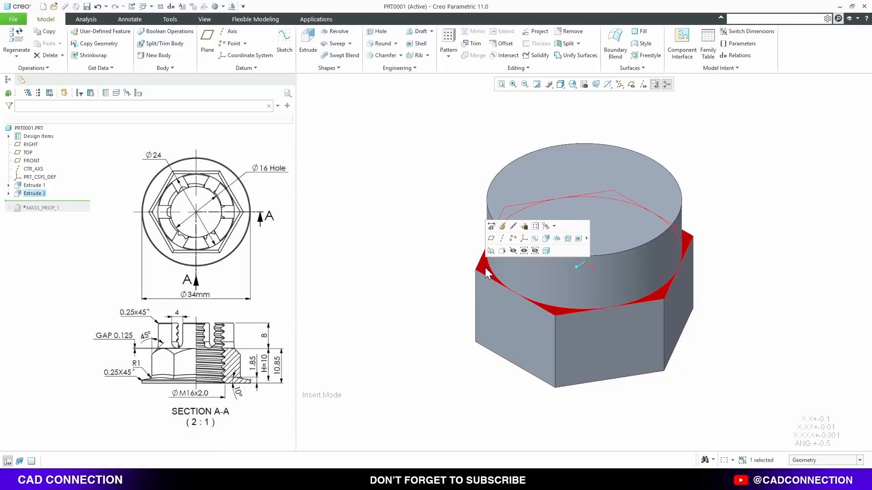
left_click(549, 237)
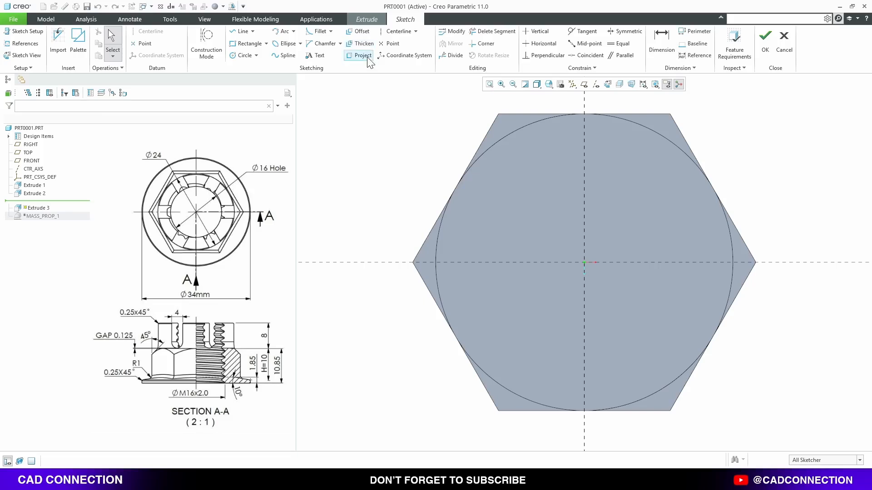
left_click(369, 60)
left_click(549, 119)
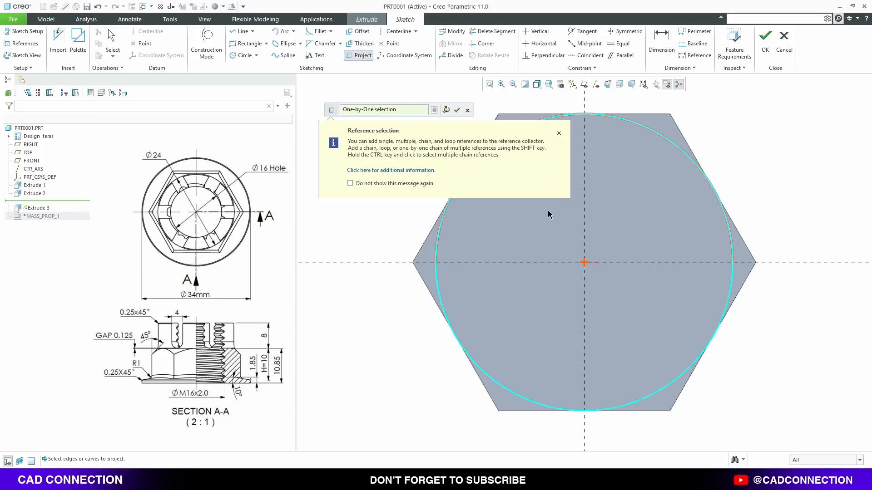
middle_click(658, 178)
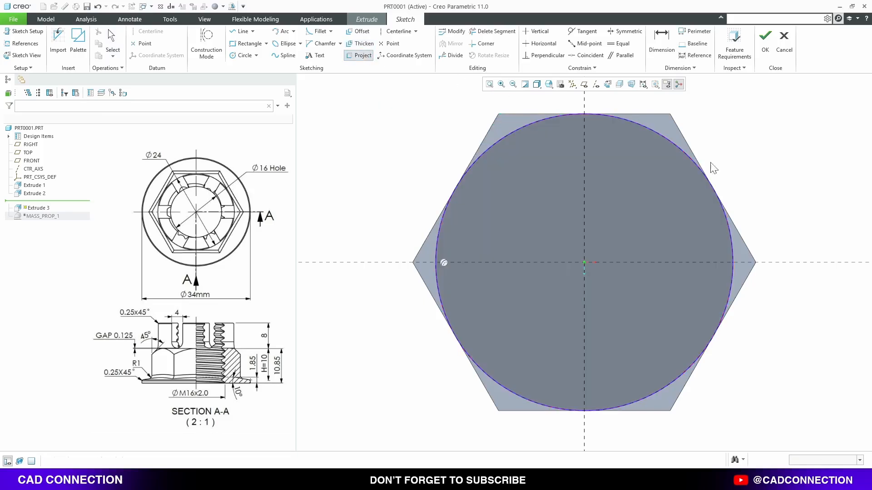
left_click(764, 45)
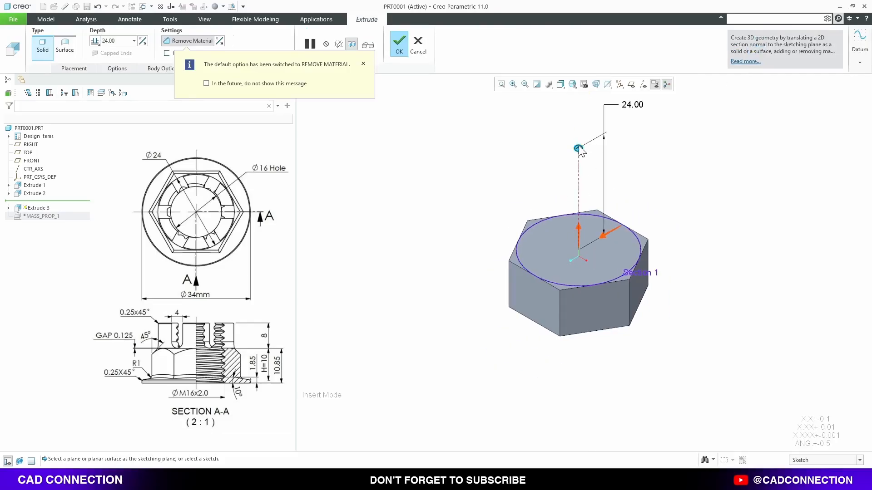
Step: Direct the new extrusion downward with Through All depth and add a taper to it
left_click_drag(578, 148, 578, 344)
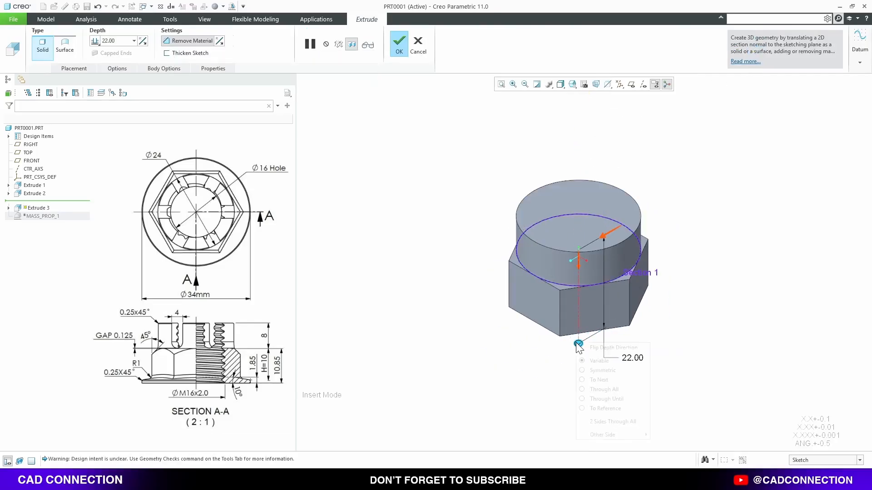
left_click(604, 389)
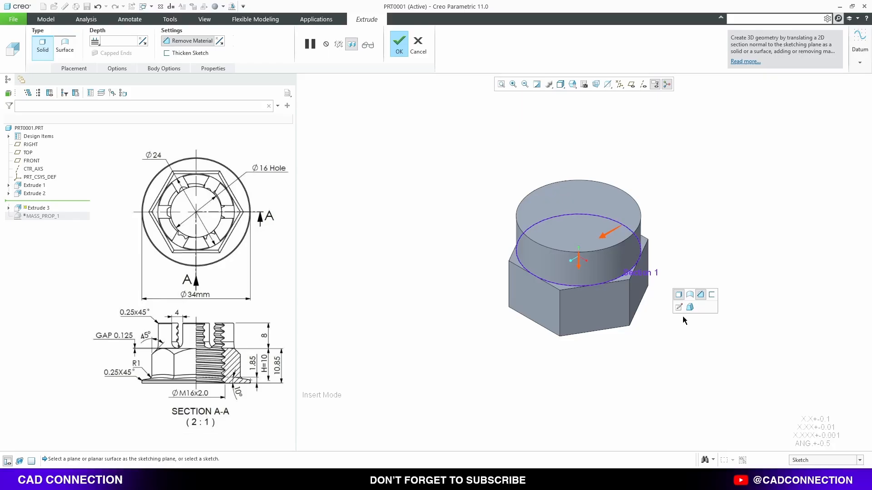
left_click(702, 295)
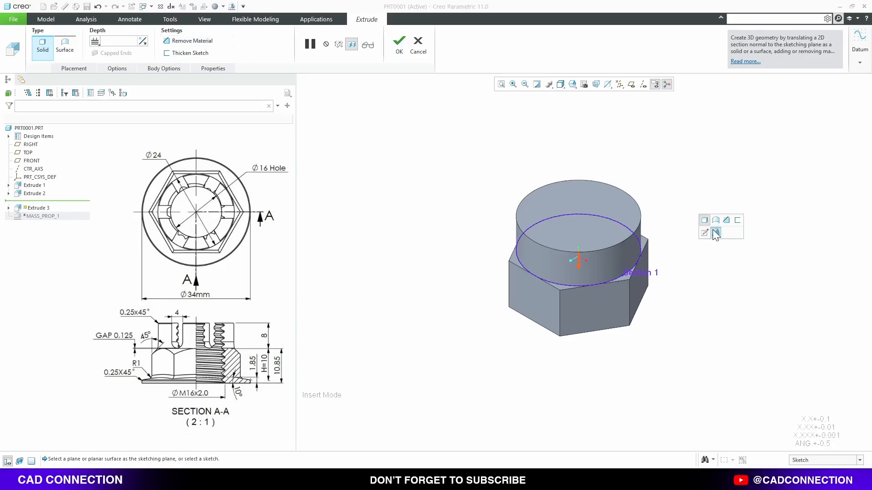
left_click(716, 233)
Step: Remove the material outside the projected circle, adjusting the taper angle to about 22 degrees
left_click_drag(623, 198, 640, 192)
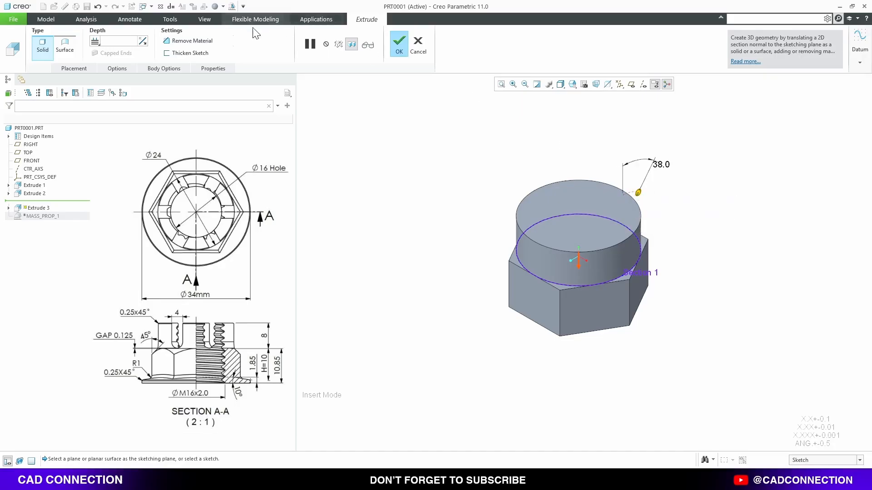
left_click(190, 41)
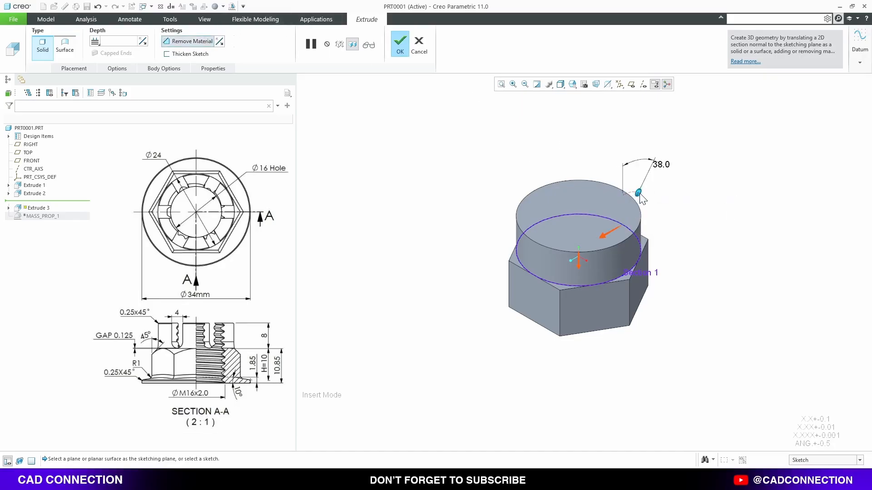
left_click_drag(638, 193, 609, 200)
middle_click_drag(584, 238, 582, 232)
left_click(619, 234)
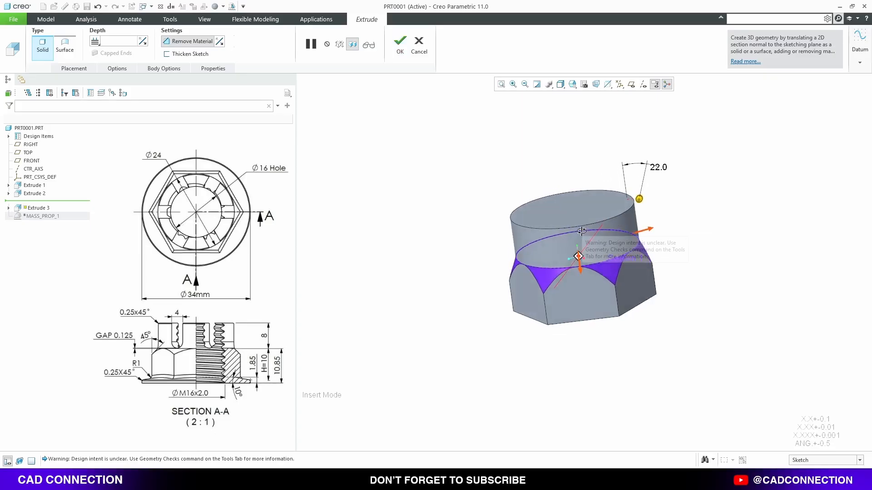
Step: Try taper angles of 30, 5 and 80 degrees on the hexagon cut
double_click(655, 165)
type("30")
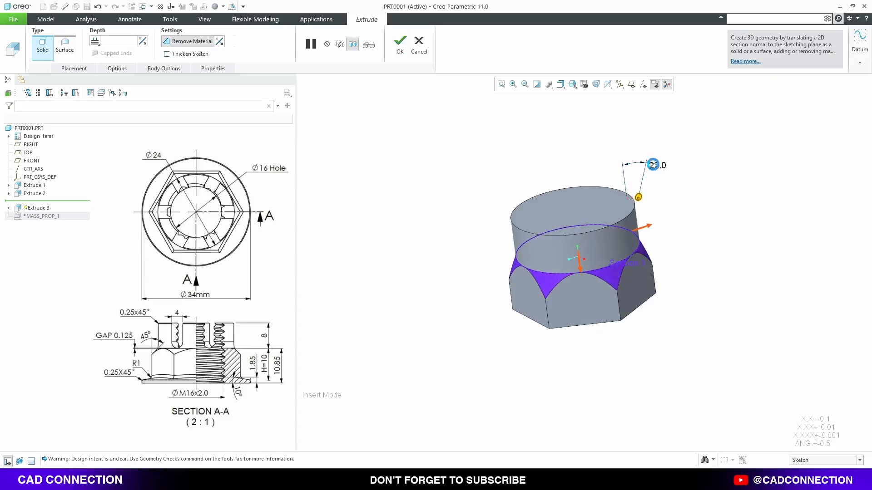
key("Return")
double_click(666, 170)
type("5")
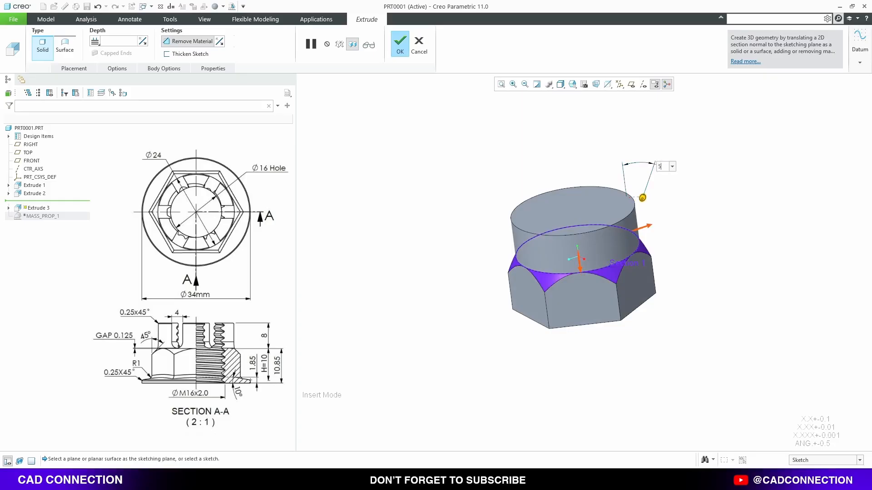
key("Return")
double_click(642, 163)
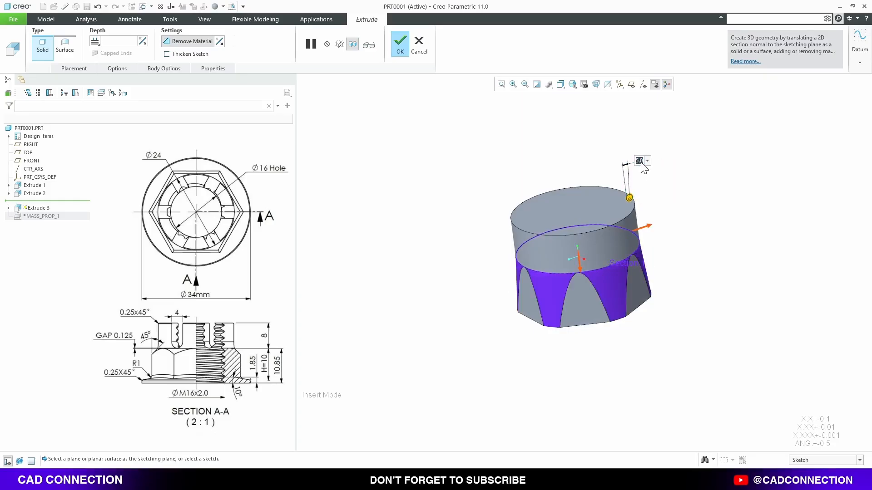
type("80")
key("Return")
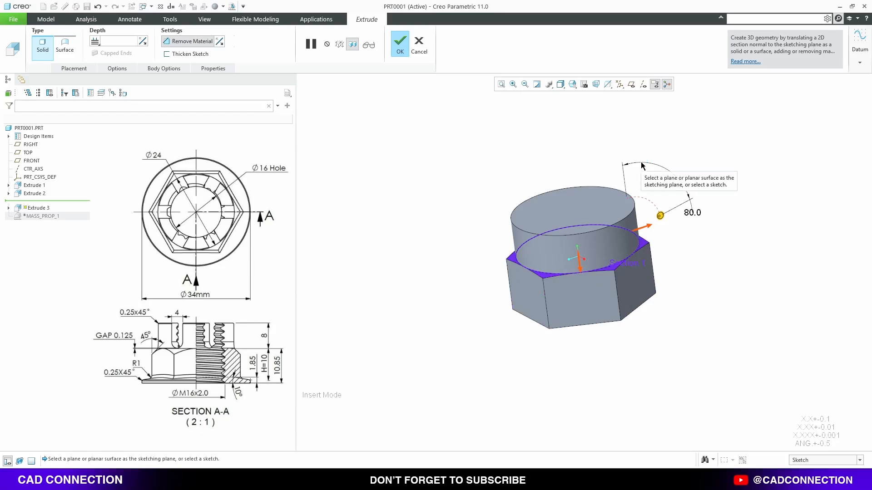
Step: Set the cut's taper angle to 45 degrees and complete the corner chamfer on the hexagon
left_click_drag(660, 215, 653, 203)
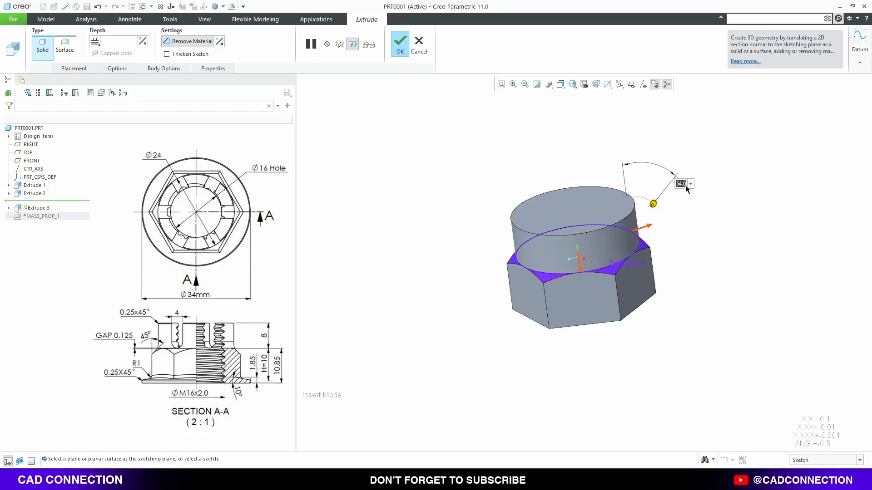
key("Return")
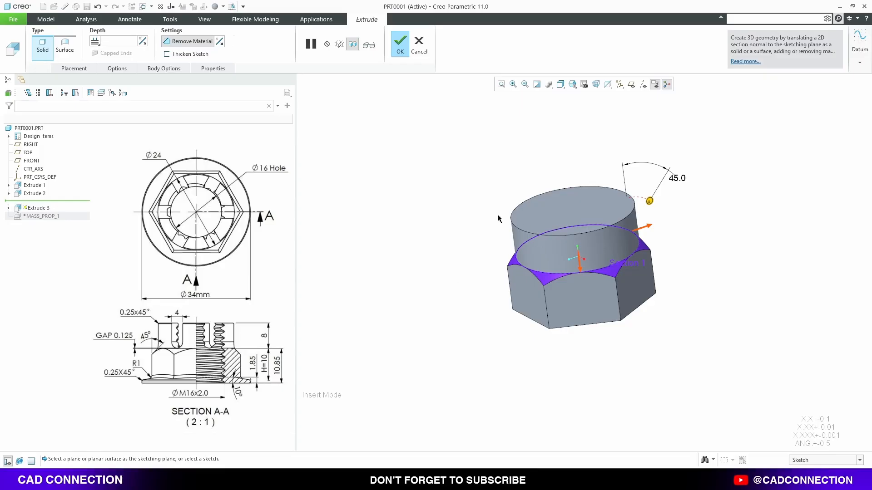
middle_click(456, 209)
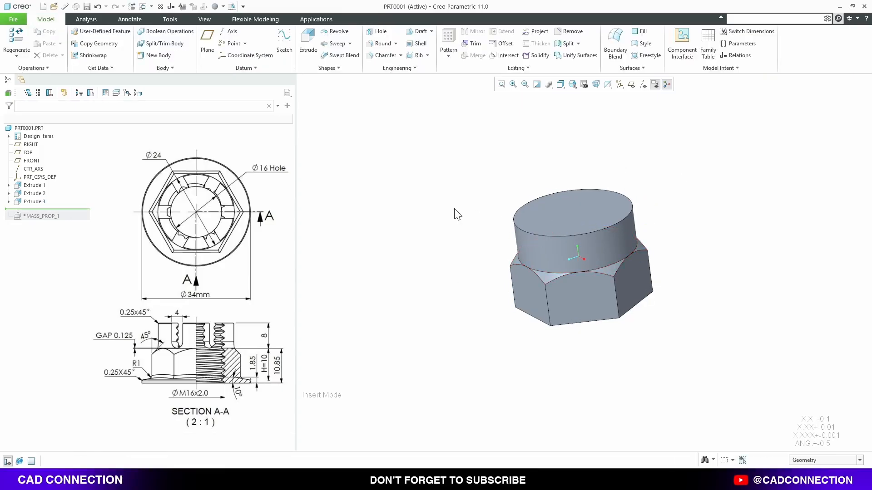
key("ctrl+d")
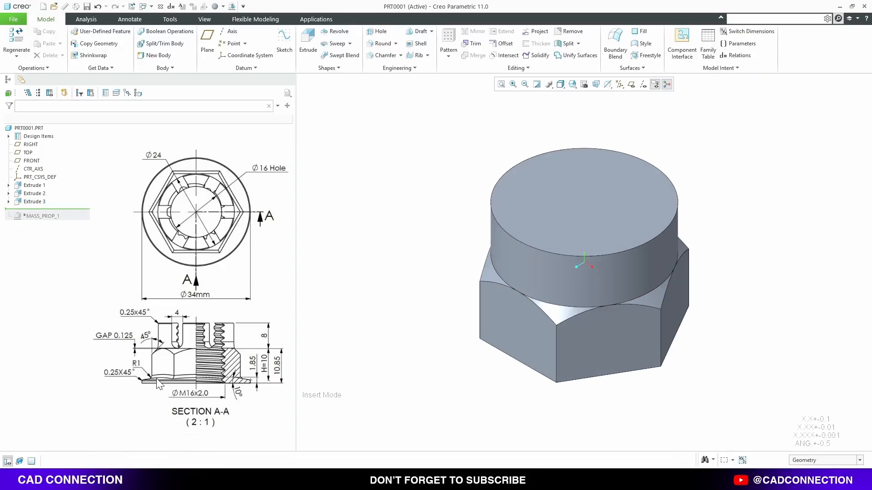
Step: Start a Revolve on the FRONT plane and sketch a closed four-sided flange profile about 18.87 mm wide with an outer edge about 1.72 mm high
left_click(337, 31)
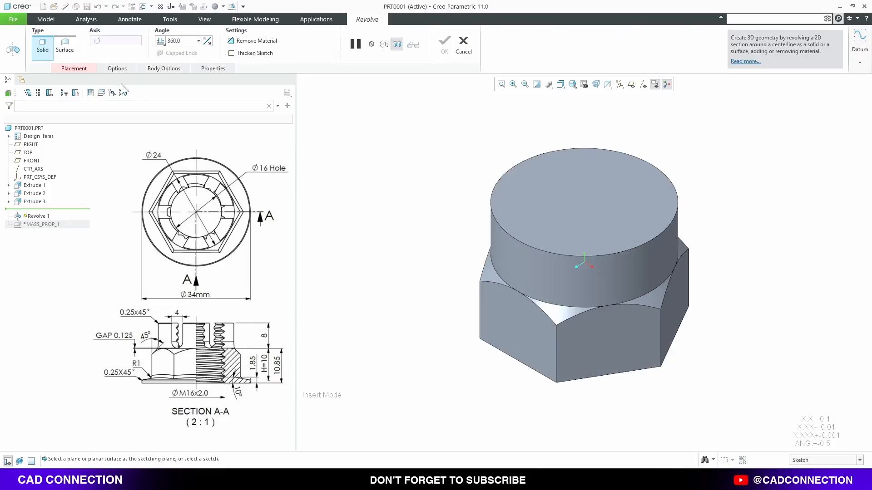
left_click(32, 162)
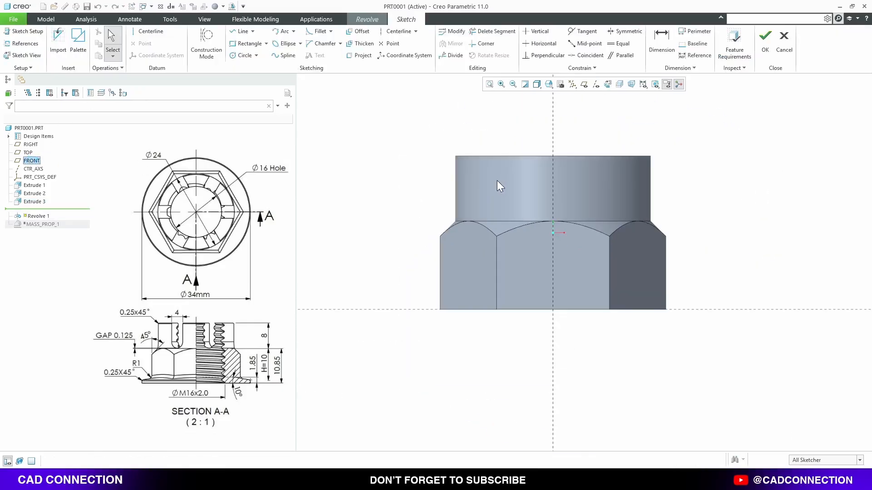
right_click(497, 181)
left_click(518, 197)
left_click(553, 309)
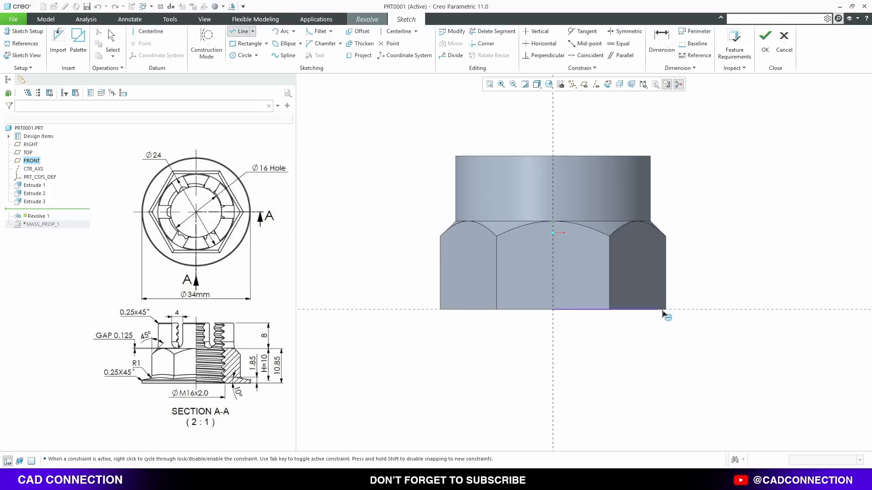
left_click(707, 309)
left_click(707, 296)
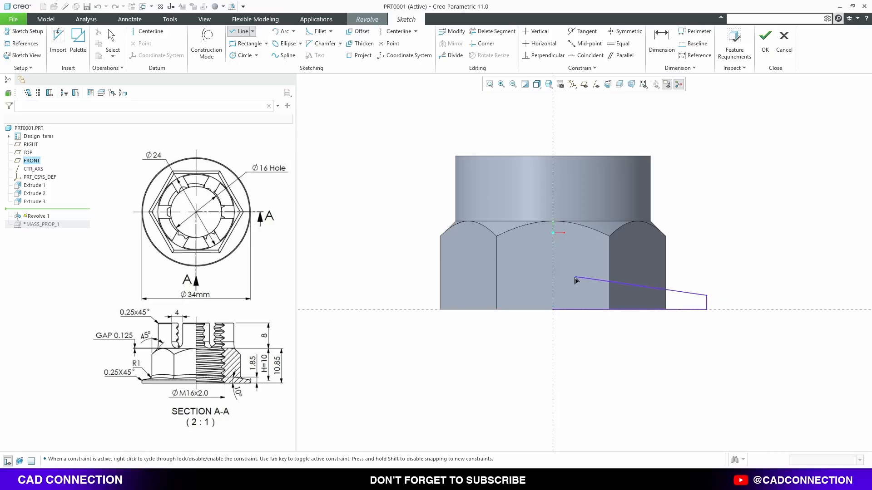
left_click(554, 272)
left_click(553, 310)
middle_click(718, 288)
Step: Dimension the angle between the flange profile's sloped edge and its base as 10 degrees
scroll(719, 288, "down", 2)
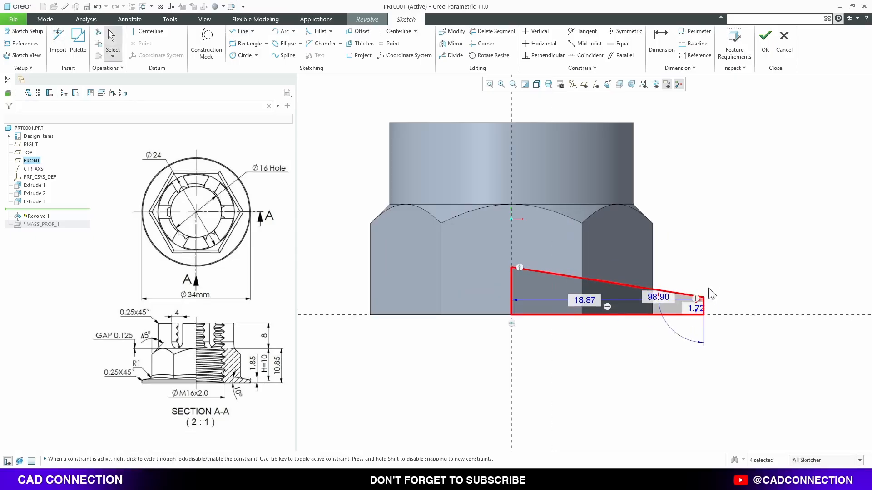
scroll(666, 303, "down", 2)
key("d")
left_click(622, 322)
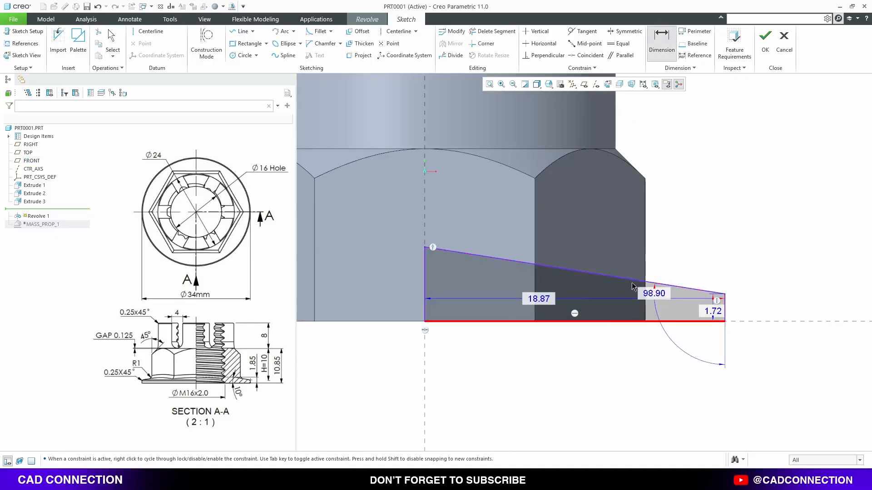
left_click(632, 280)
middle_click(611, 309)
type("10")
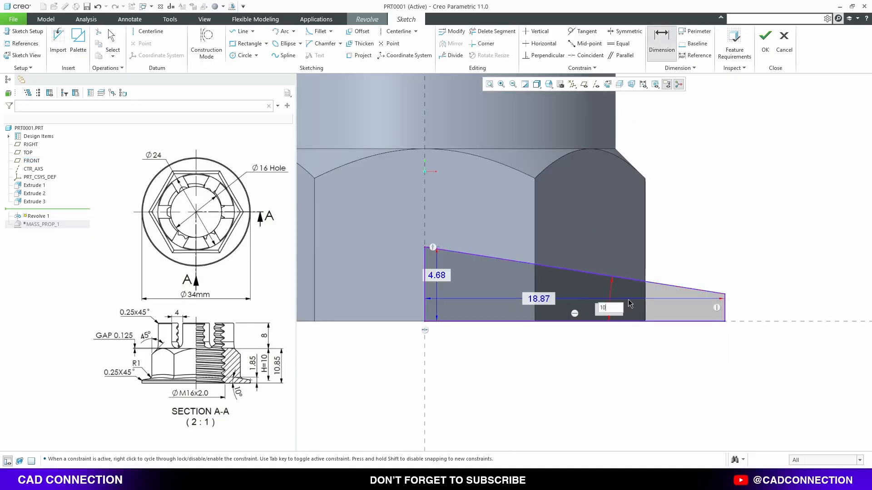
key("Return")
middle_click(596, 250)
Step: Add a vertical datum centerline through the nut's center as the axis of revolution
left_click(148, 30)
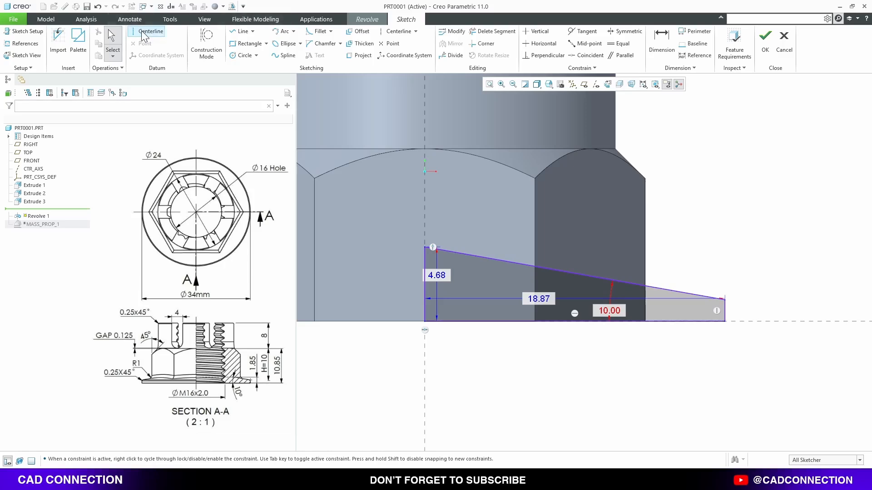
left_click(426, 195)
left_click(426, 163)
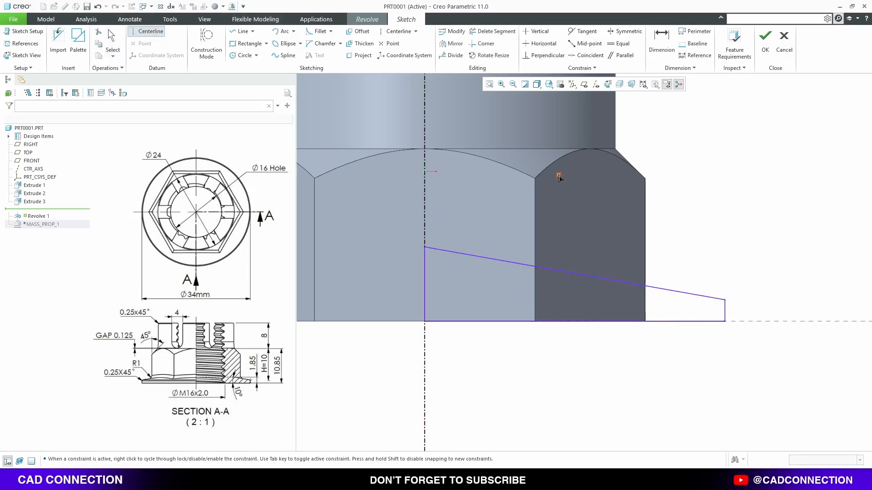
middle_click(558, 175)
Step: Move the flange's diameter dimension below the profile and set it to 34 mm
scroll(553, 189, "up", 2)
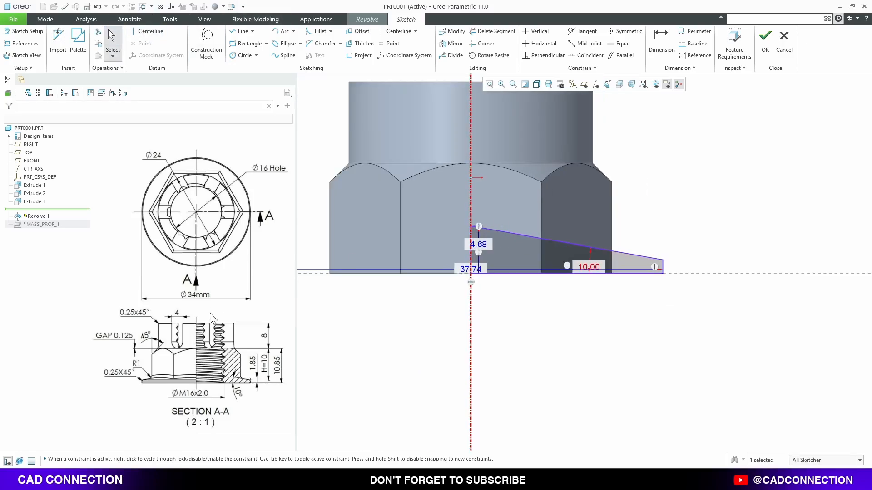
left_click_drag(469, 270, 467, 301)
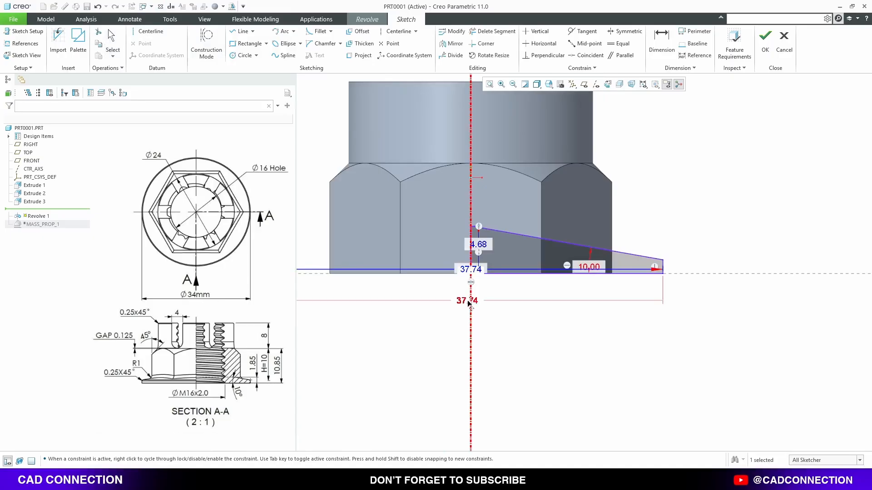
double_click(468, 300)
type("34")
key("Return")
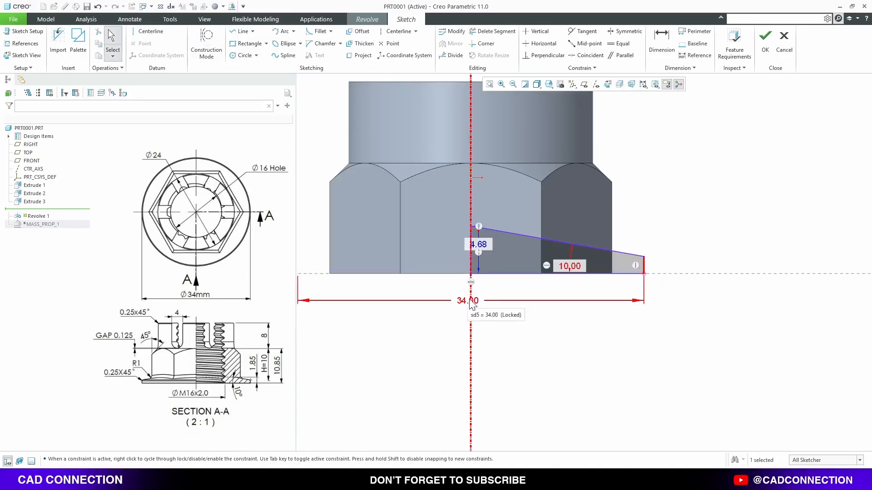
Step: Dimension the vertical distance from the flange's upper outer corner to the hexagon's top edge as 10 mm
left_click(654, 37)
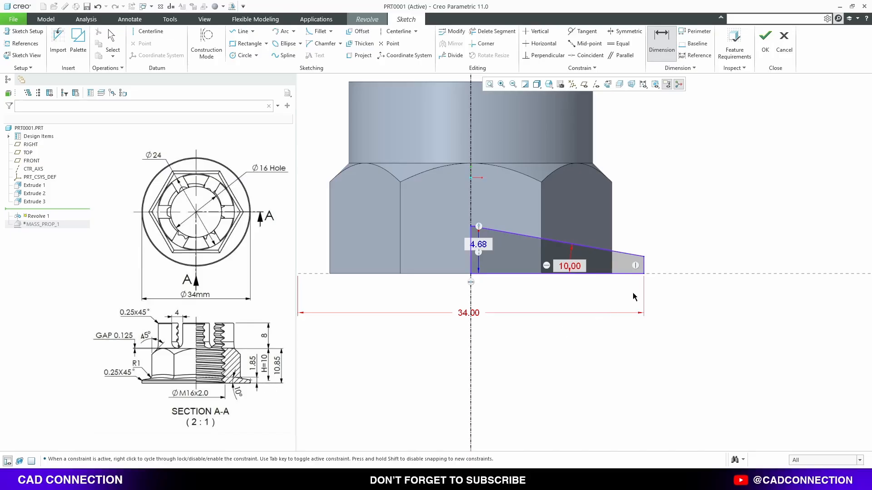
left_click(642, 255)
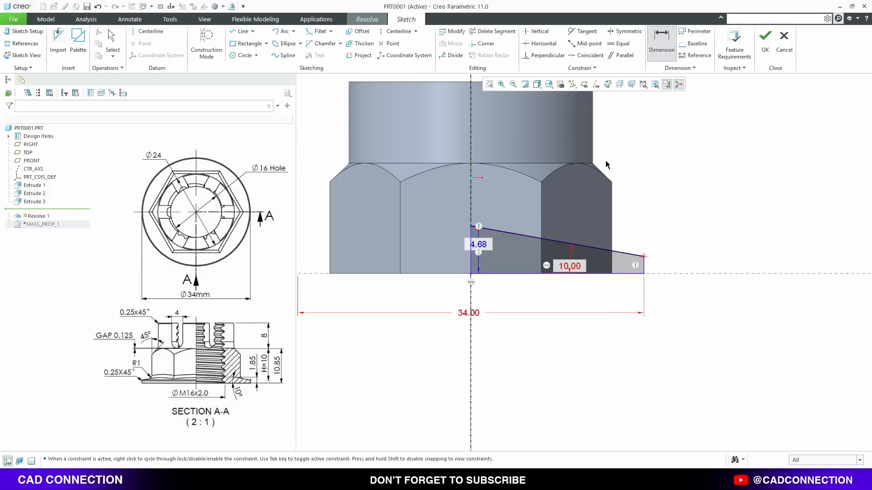
left_click(539, 164)
middle_click(690, 206)
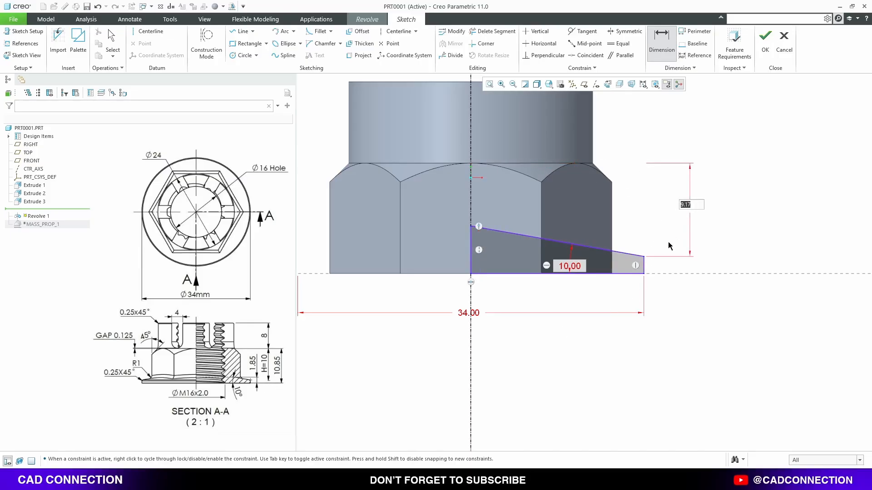
type("10")
key("Return")
middle_click(674, 220)
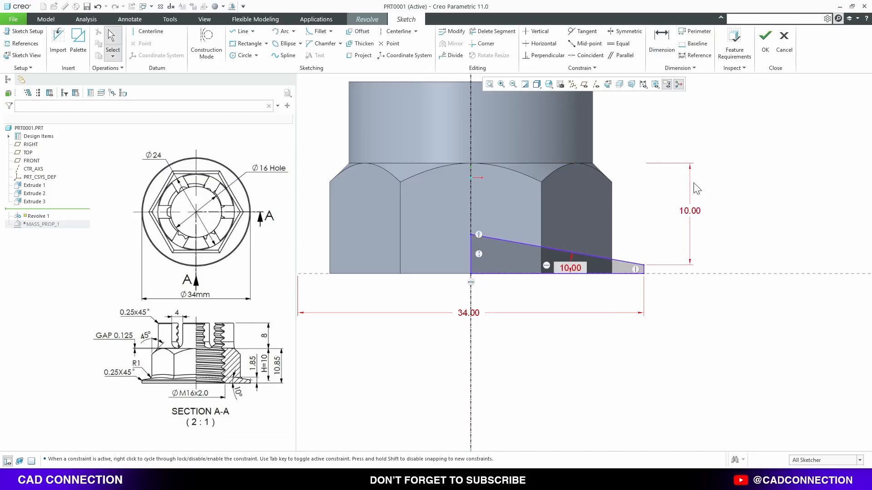
Step: Finish the sketch, complete the 360-degree flange revolve and return the model to the default orientation
left_click(765, 40)
middle_click(622, 233)
key("ctrl+d")
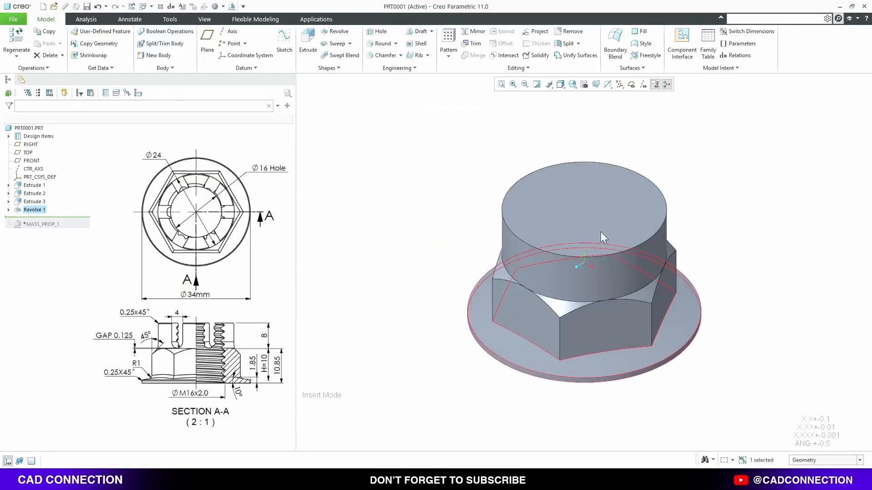
left_click(456, 242)
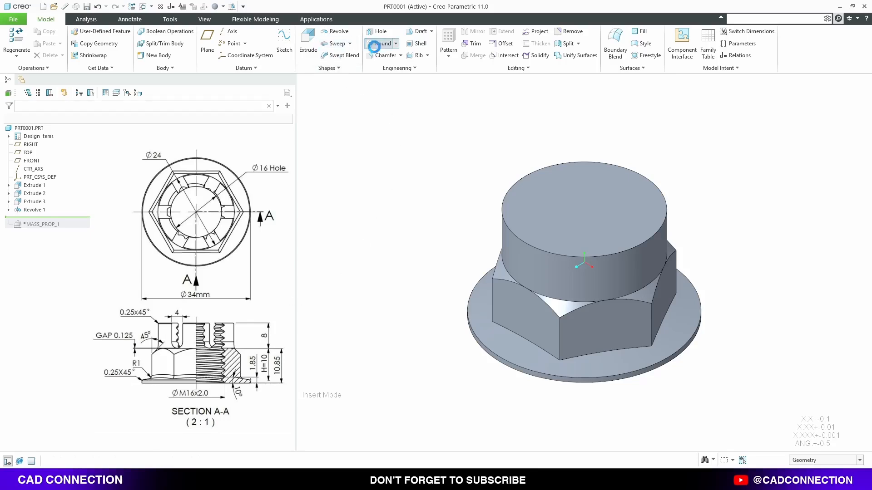
Step: Round the edges where the hexagon's sides meet the flange with a 1 mm radius
left_click(383, 44)
left_click(511, 334)
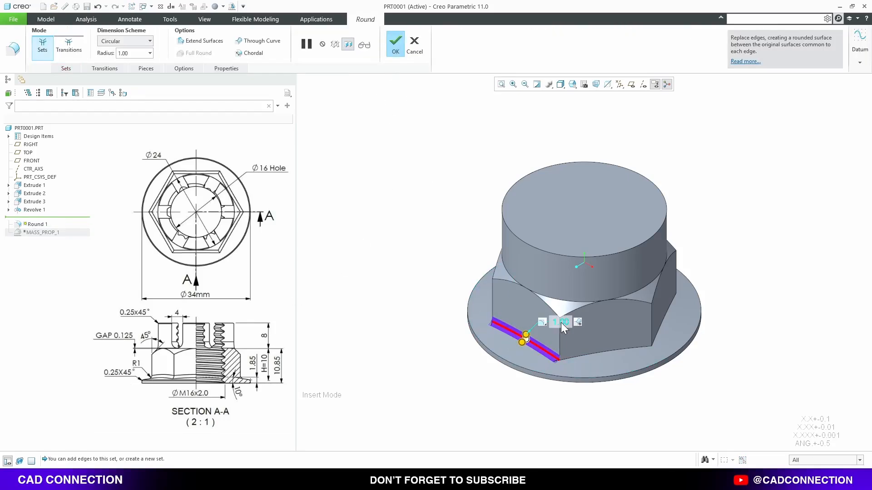
left_click(619, 348, "ctrl")
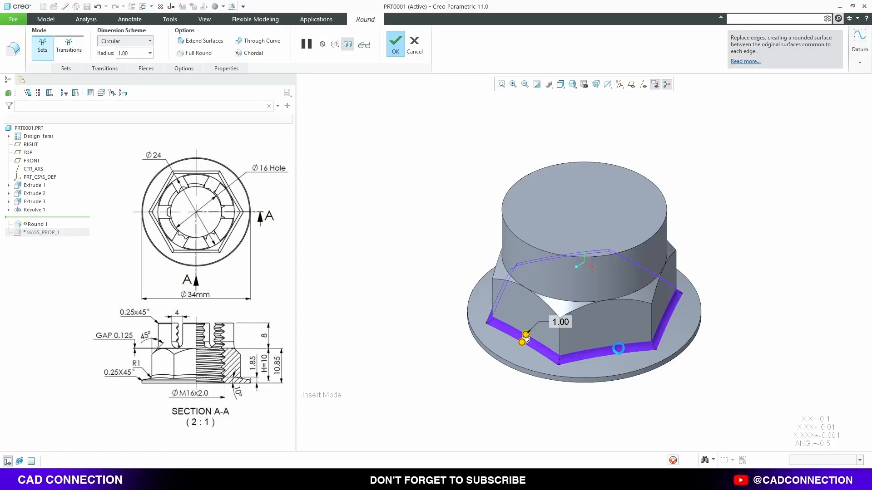
middle_click(544, 315)
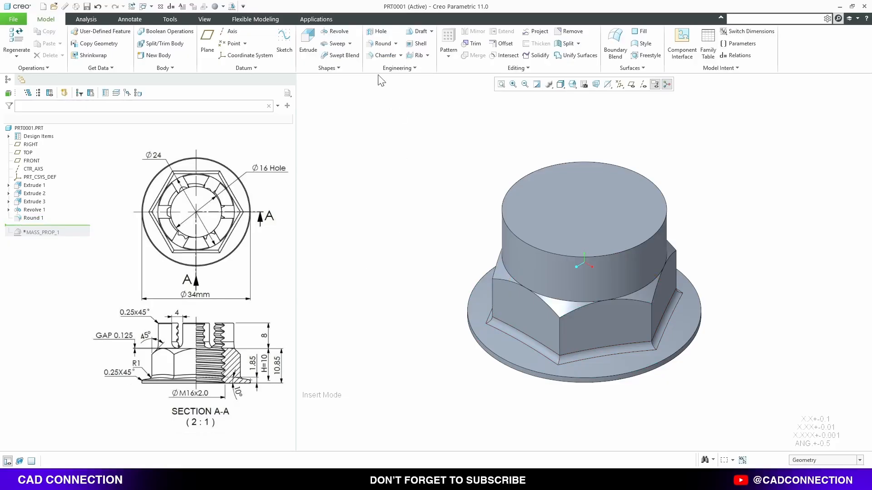
Step: Chamfer the flange's upper outer edge and the cylinder's top edge by 0.25 mm
left_click(386, 55)
left_click(477, 342)
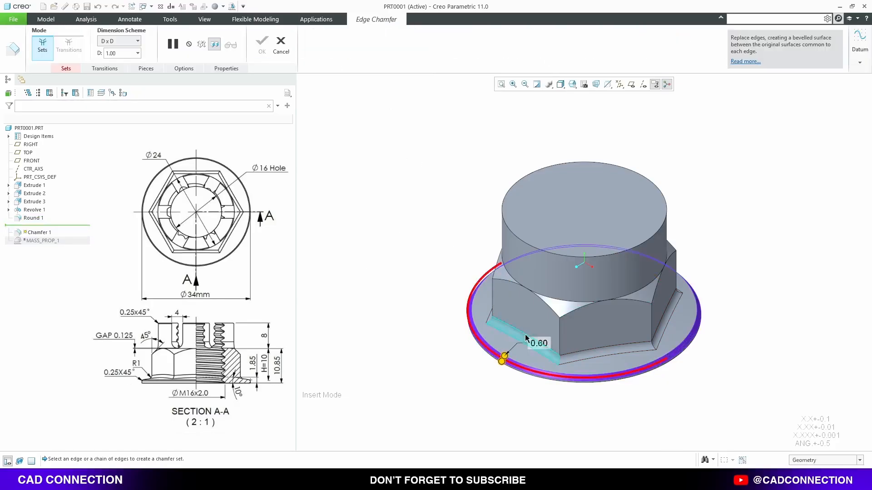
left_click(526, 338)
type(".2")
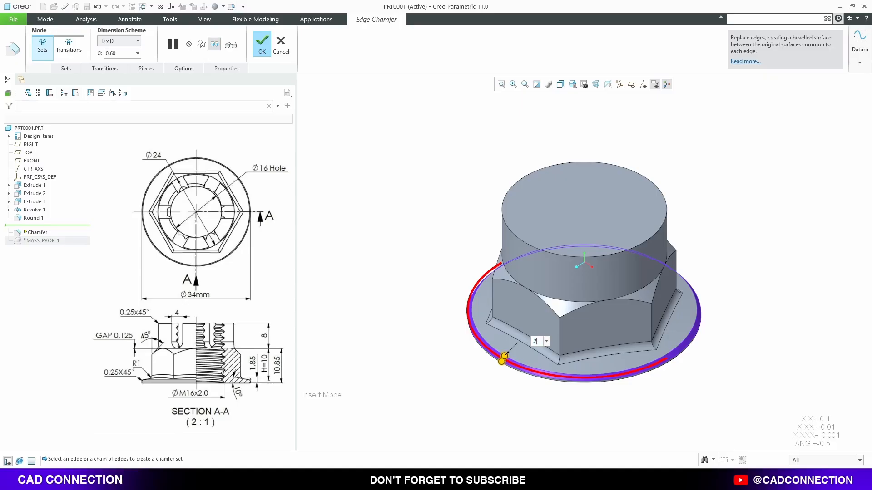
type("5")
key("Return")
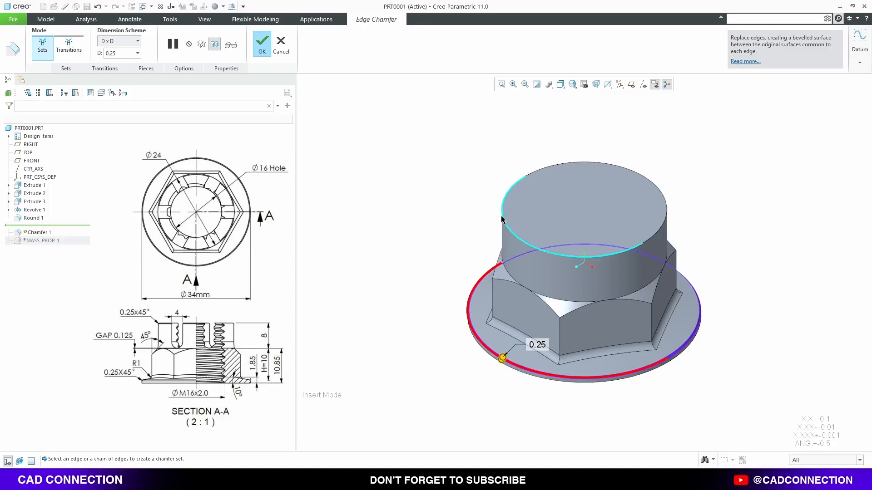
middle_click(425, 213)
left_click(426, 216)
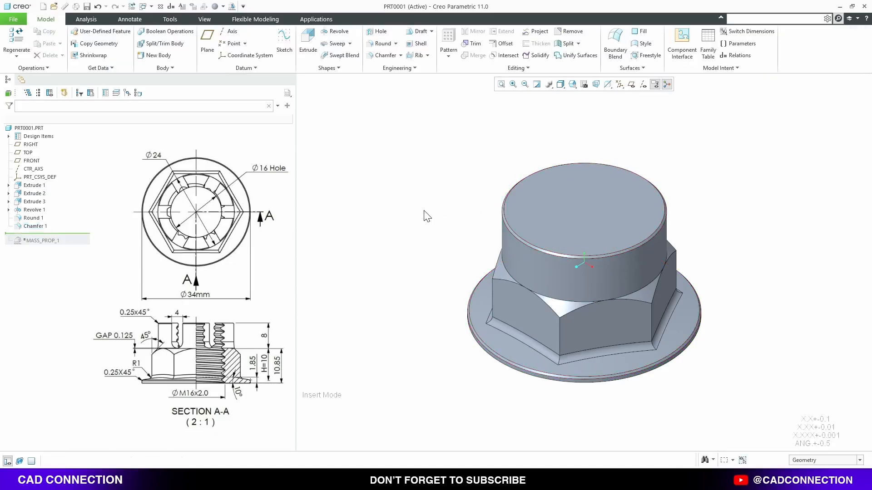
Step: Place a simple hole on the cylinder's top face, coaxial with the central axis and running through the whole nut
left_click(378, 32)
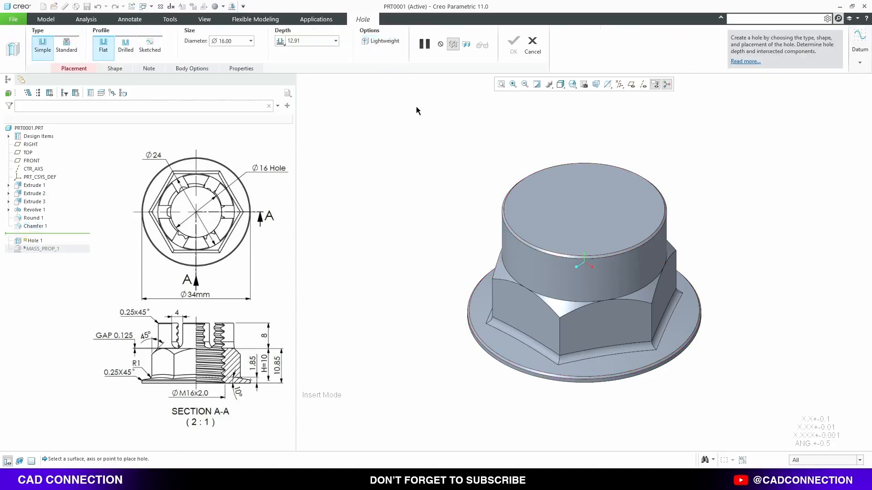
left_click(643, 84)
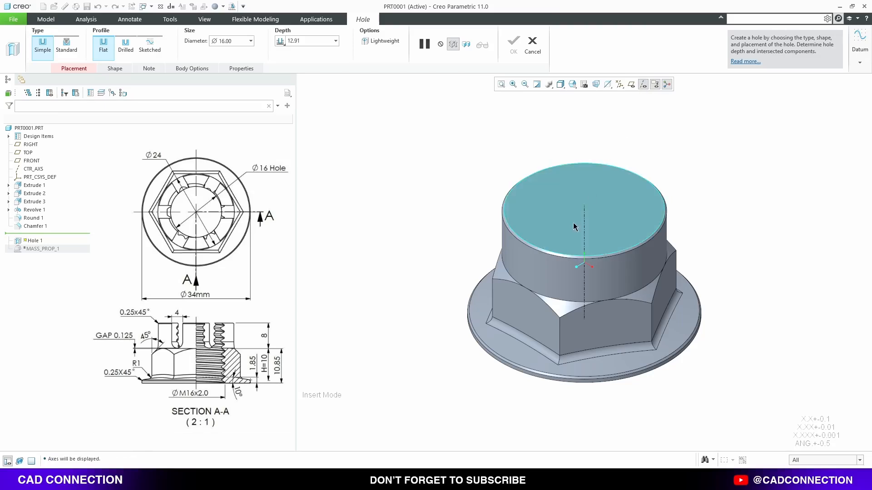
left_click(584, 218)
left_click(544, 180, "ctrl")
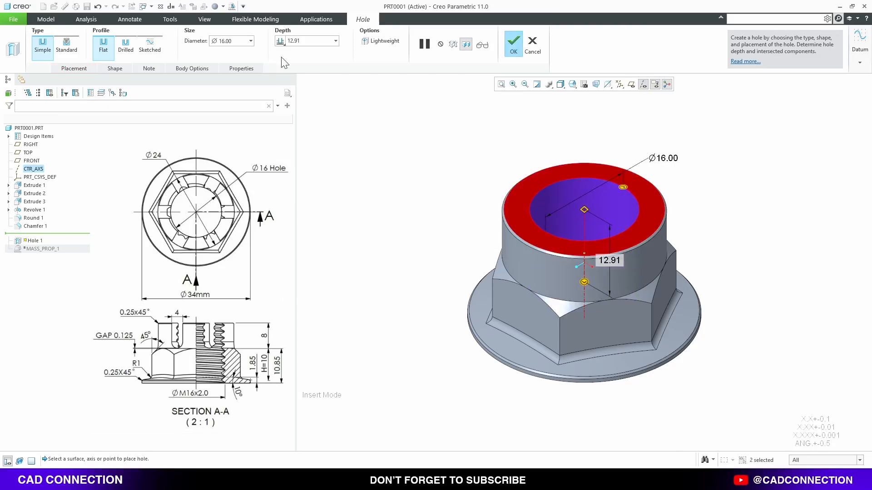
left_click(280, 42)
left_click(288, 72)
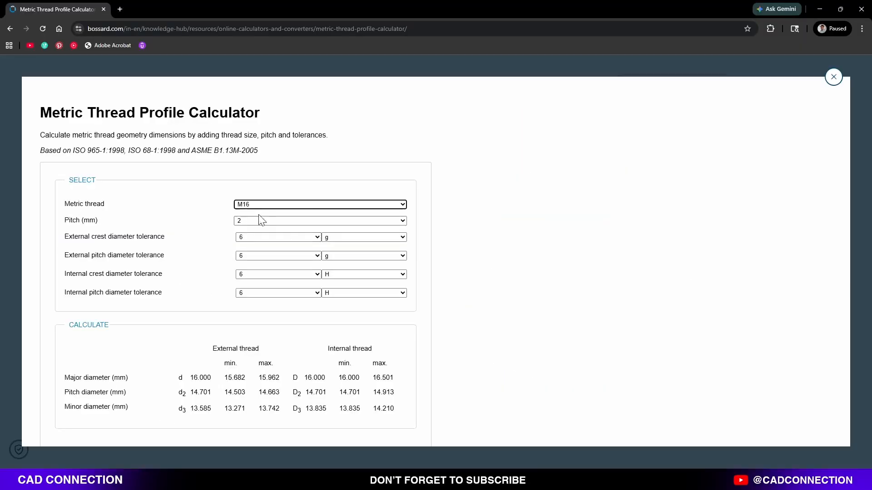
Step: In the browser's Metric Thread Profile Calculator, choose the M16 thread and copy the internal thread's minimum minor diameter
left_click(245, 205)
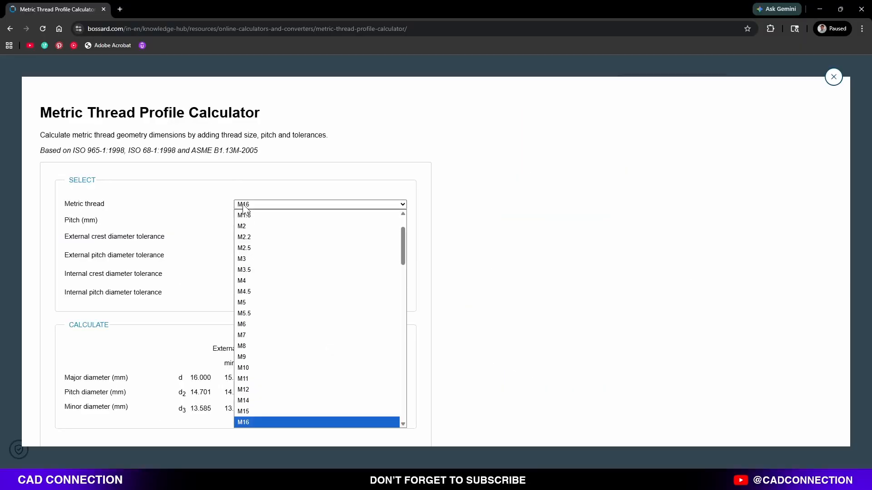
left_click(244, 423)
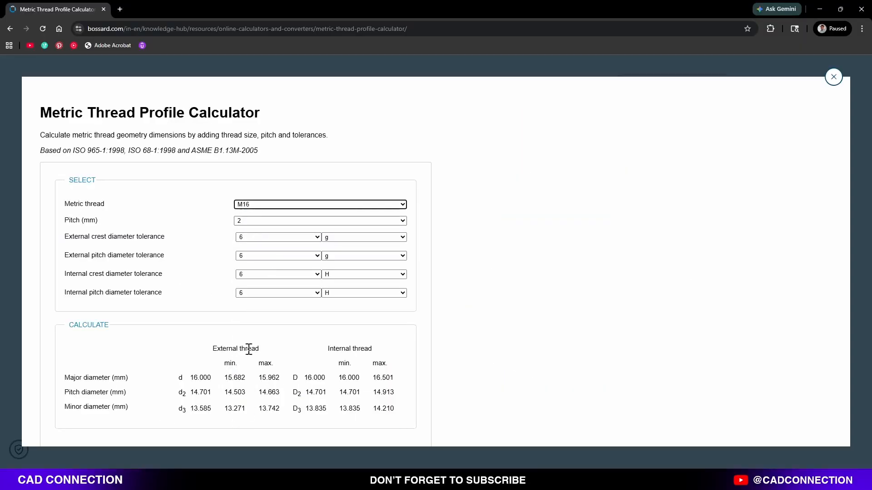
left_click_drag(339, 409, 362, 414)
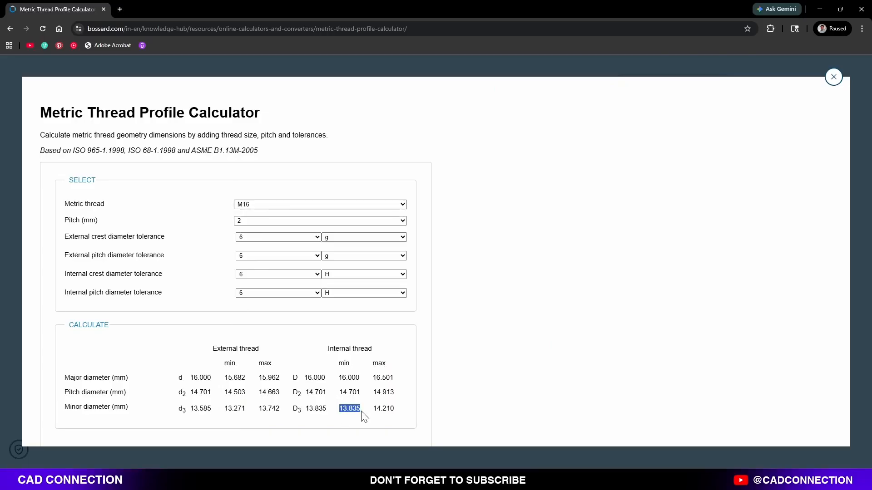
right_click(353, 411)
left_click(375, 314)
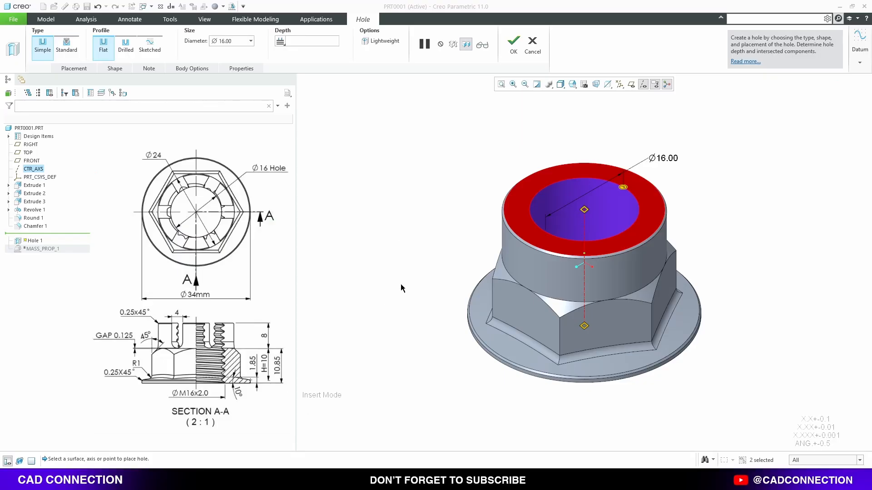
Step: Back in Creo Parametric, set the hole's diameter to the copied 13.835 mm and complete the hole
double_click(234, 41)
key("ctrl+v")
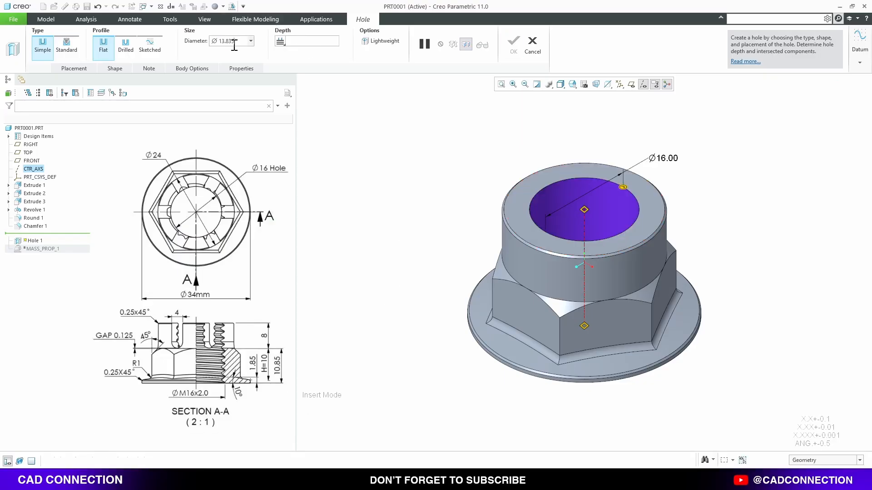
middle_click(356, 110)
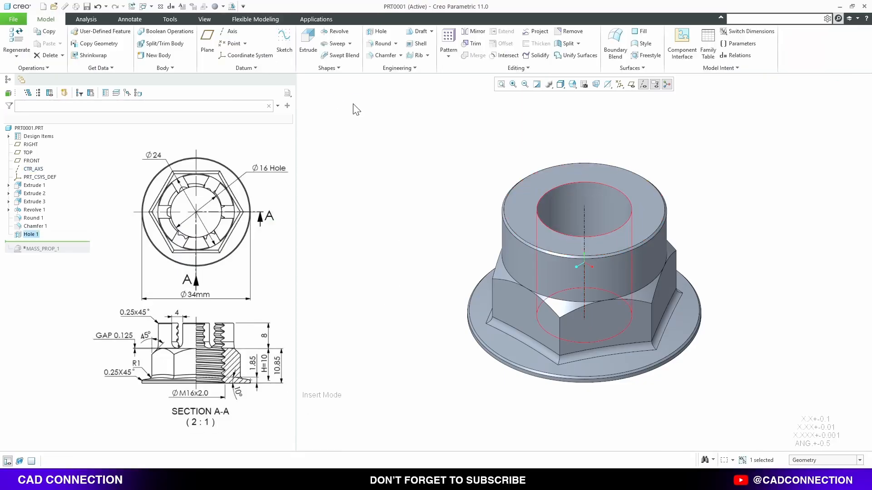
Step: Chamfer the upper and lower edges of the central through hole by 1 mm
left_click(372, 127)
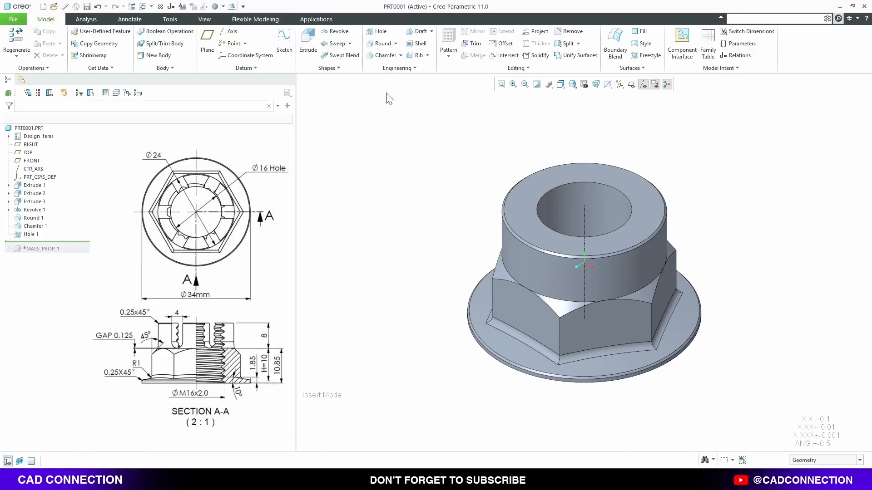
left_click(573, 183)
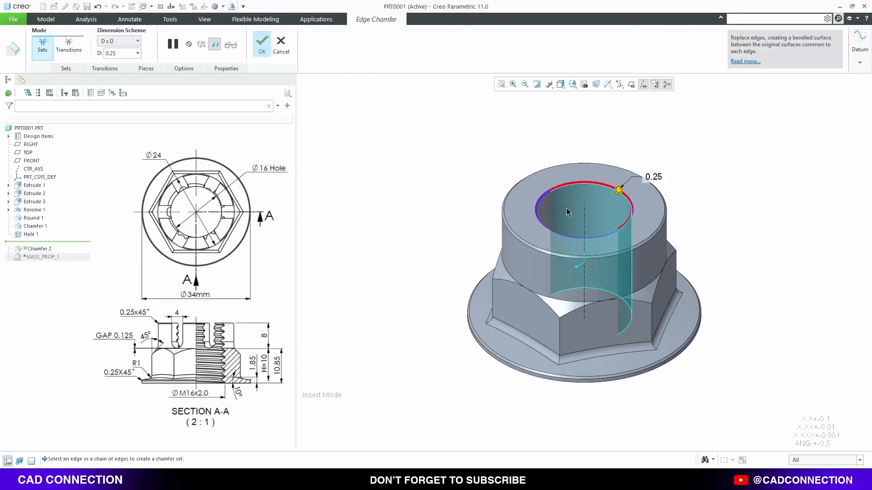
double_click(660, 178)
type("1")
key("Return")
middle_click_drag(568, 278, 563, 161)
left_click(555, 298, "ctrl")
key("ctrl+d")
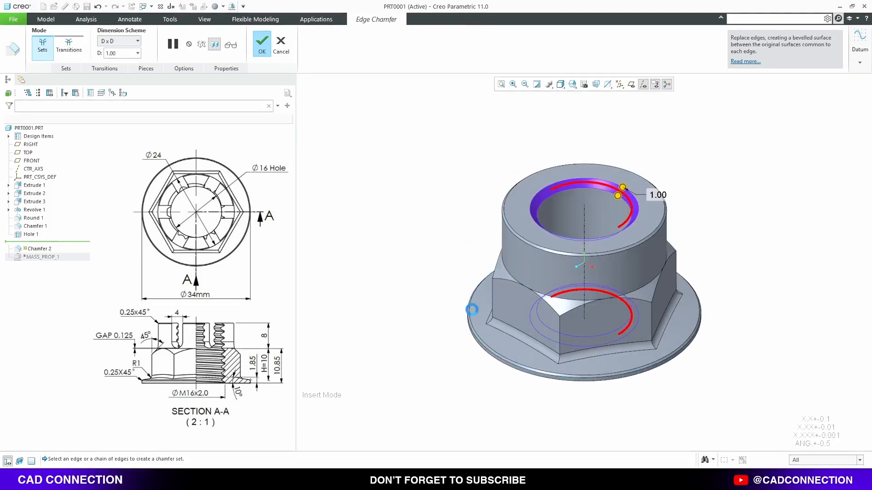
middle_click(423, 259)
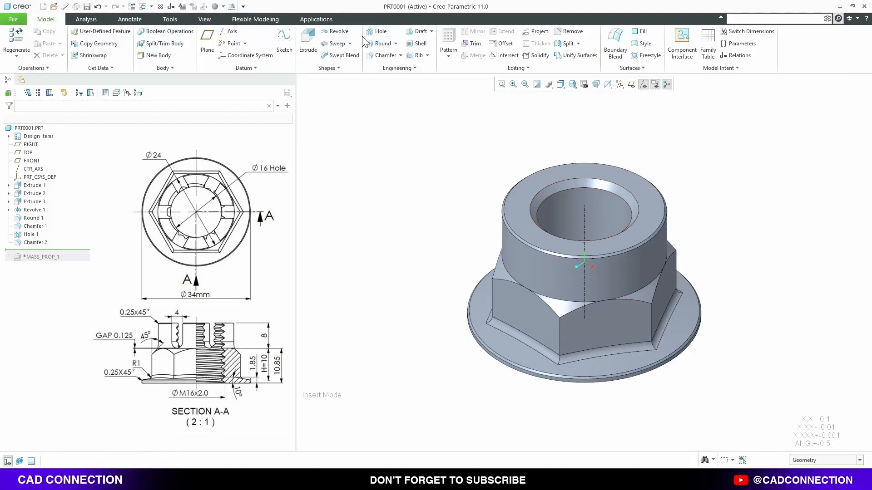
Step: Start a helical sweep, define its helix profile sketch on the FRONT plane, and clip the model at the sketch plane
left_click(350, 44)
left_click(350, 64)
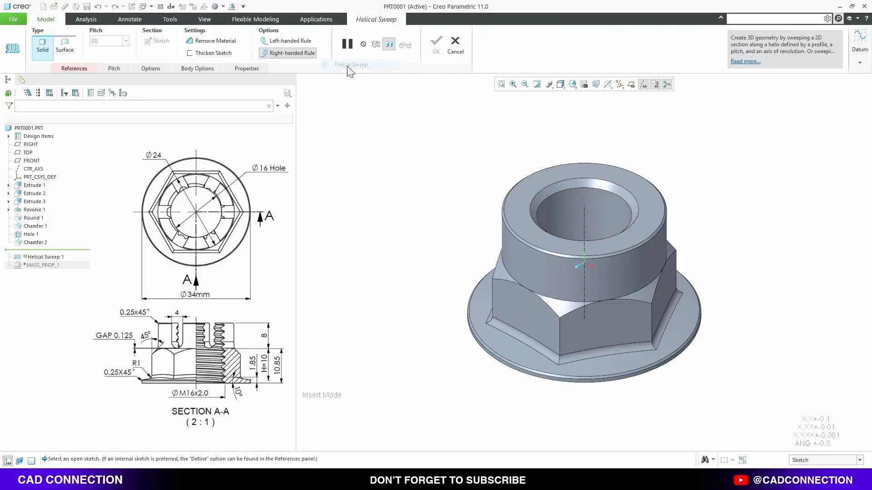
left_click(75, 69)
left_click(133, 111)
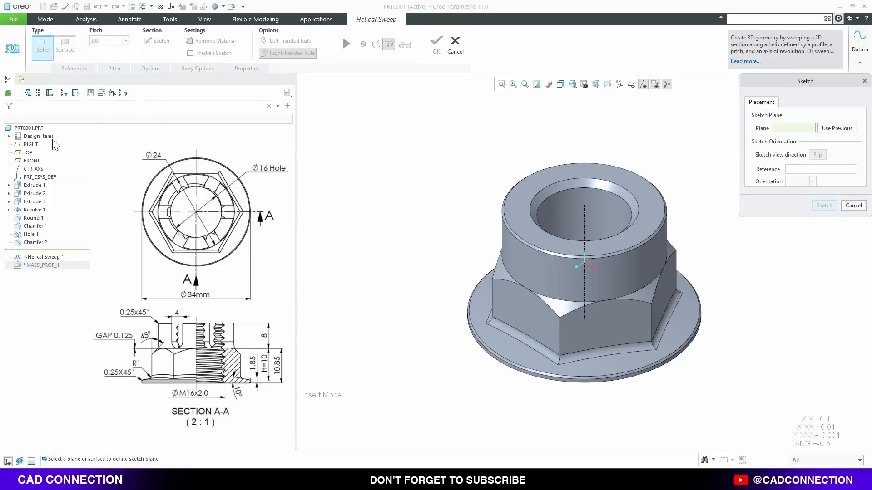
left_click(32, 161)
key("Return")
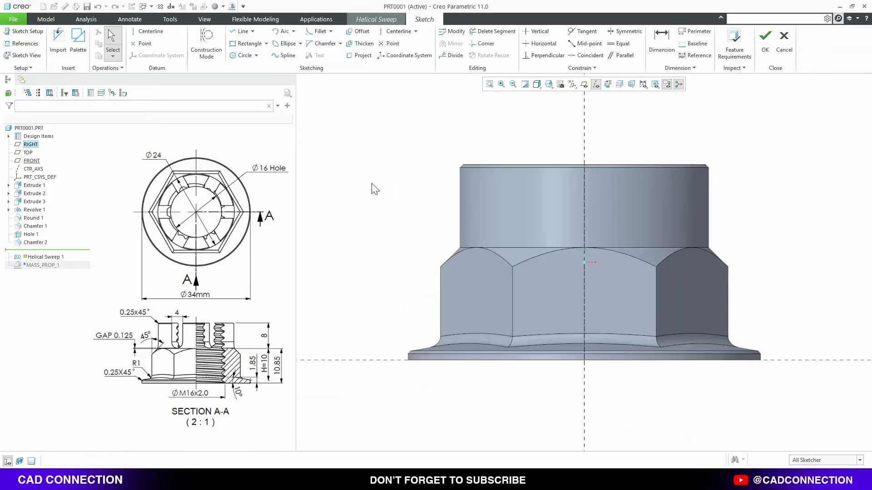
left_click(619, 85)
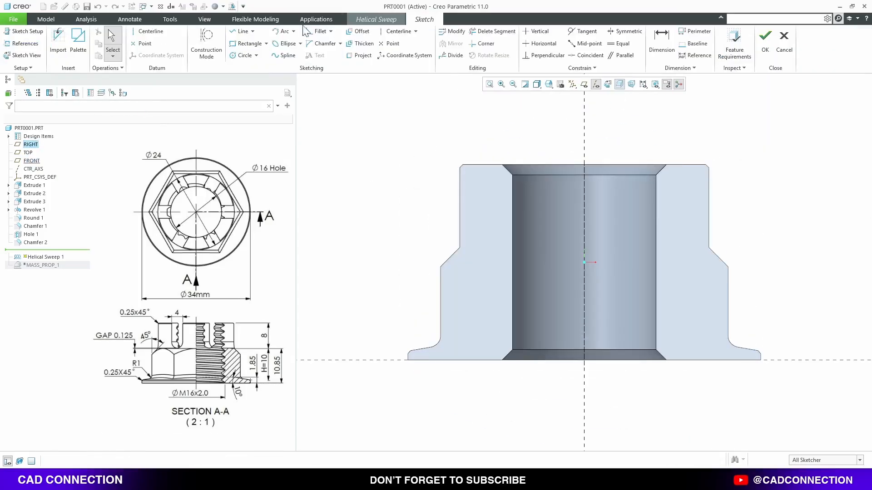
Step: Sketch a vertical helix profile line near the hole wall, about 6.5 mm from the axis, running past both end faces
left_click(241, 31)
scroll(598, 242, "up", 2)
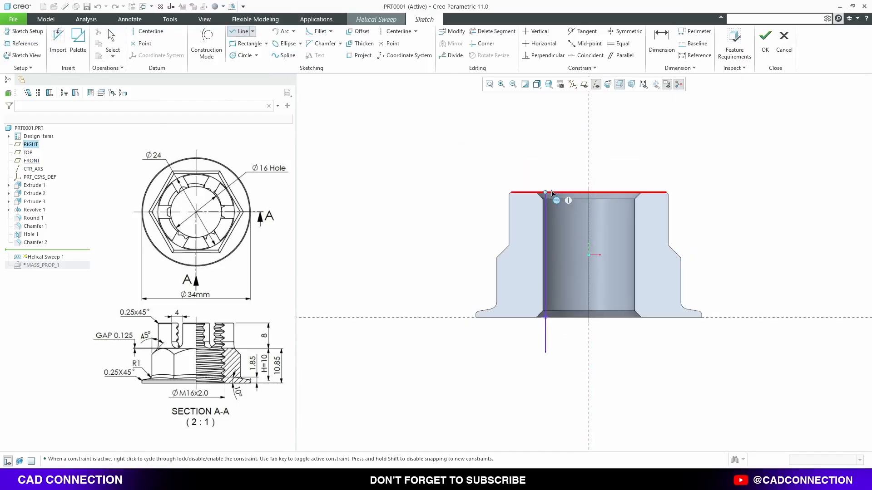
middle_click(565, 156)
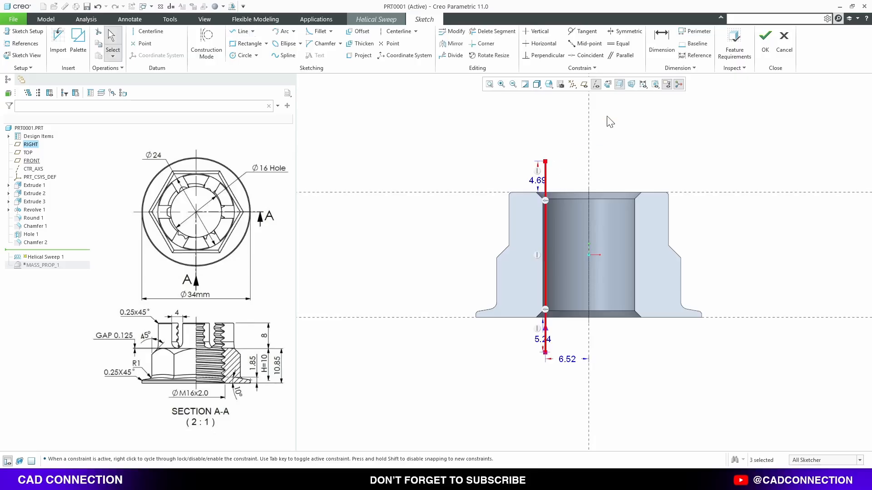
Step: Make the profile line's overhangs beyond the nut's upper and lower faces equal and set them to 2 mm
left_click(619, 45)
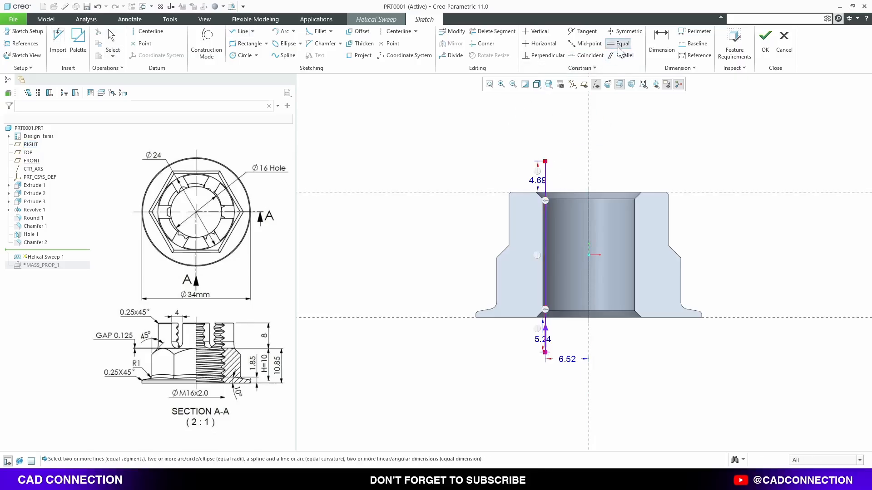
left_click(546, 182)
left_click(545, 337)
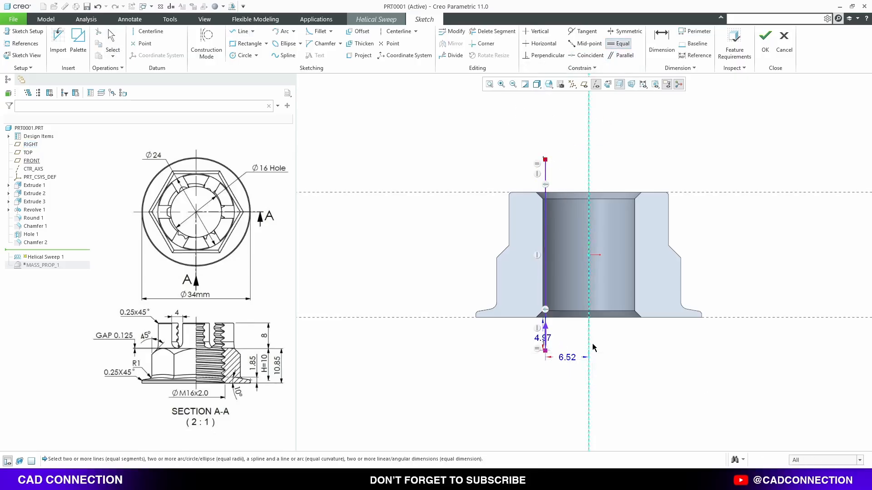
middle_click(536, 341)
left_click_drag(541, 340, 526, 339)
double_click(526, 339)
type("3")
key("Return")
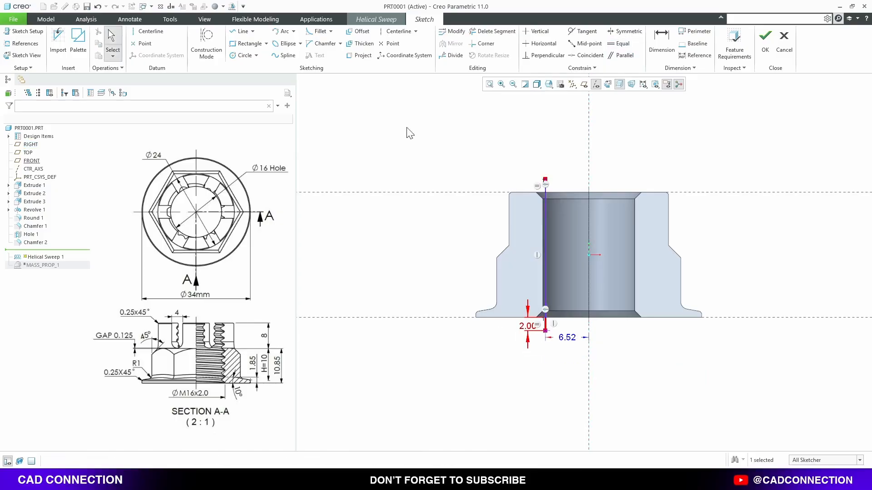
Step: Add a vertical datum centerline along the nut's central axis as the helix axis
left_click(157, 32)
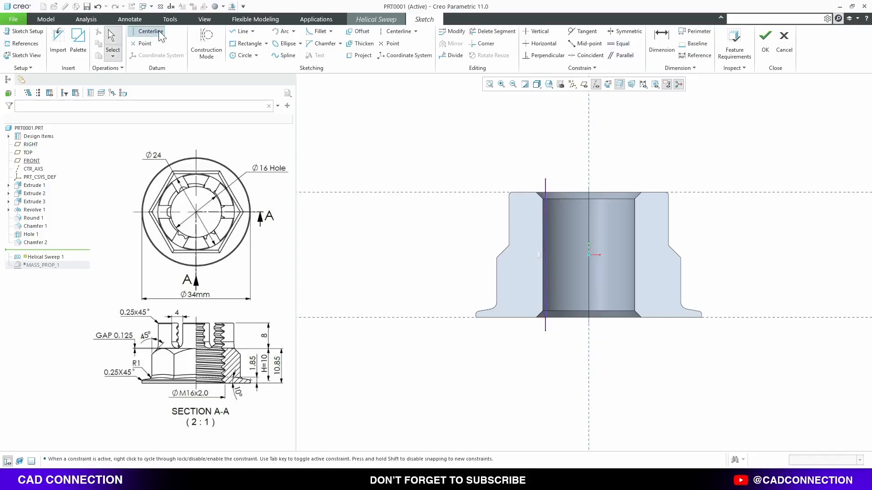
left_click(589, 148)
left_click(589, 121)
middle_click(571, 148)
Step: Constrain the profile line coincident with the hole's wall edge and finish the helix profile sketch
scroll(580, 299, "down", 3)
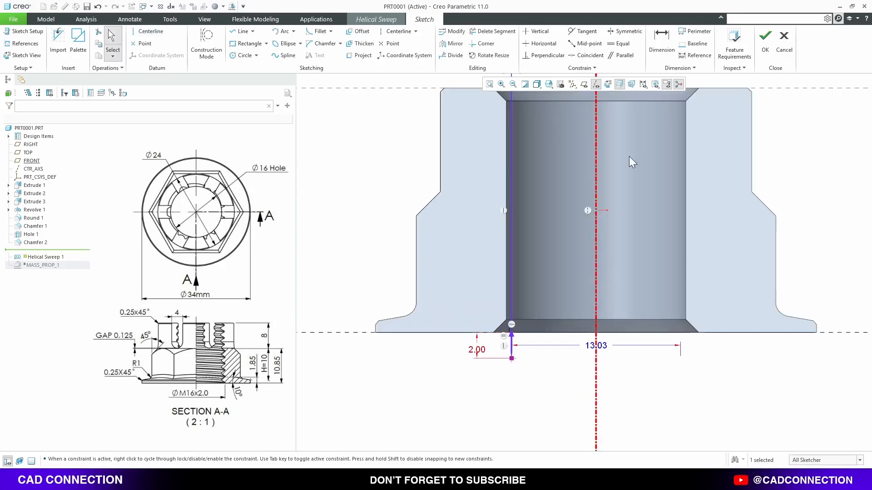
left_click(590, 55)
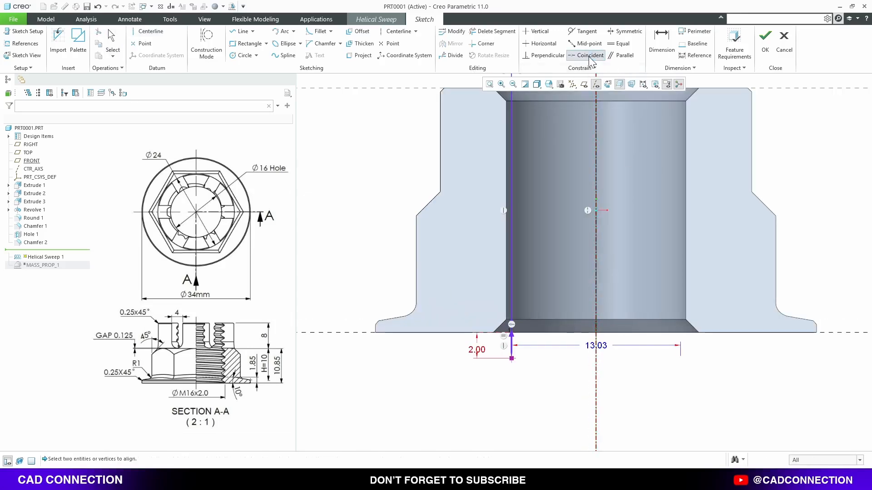
left_click(508, 174)
left_click(510, 175)
scroll(544, 303, "up", 2)
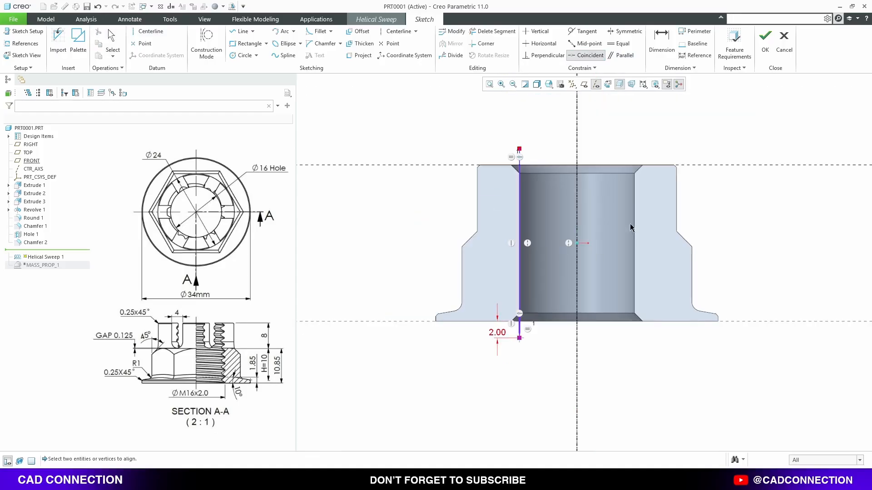
left_click(765, 40)
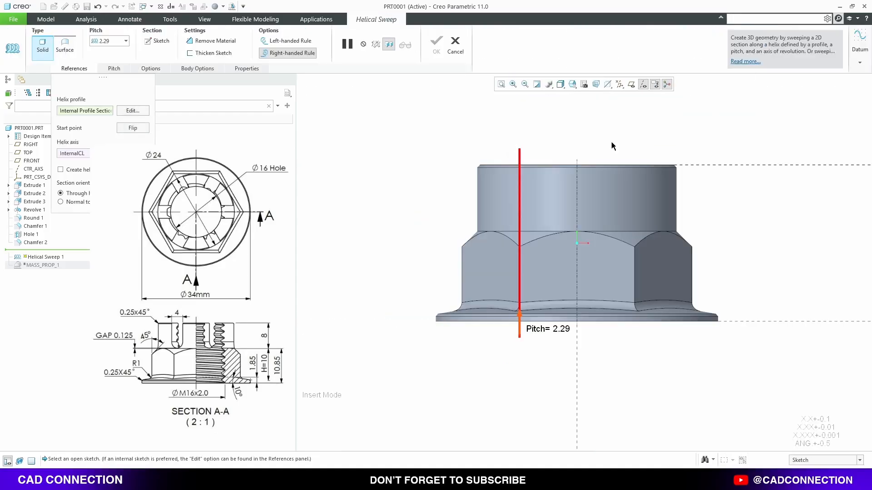
Step: Set the helical sweep's pitch for the thread and open the sketch for its cross-section
double_click(561, 331)
double_click(562, 332)
key("Return")
left_click(156, 40)
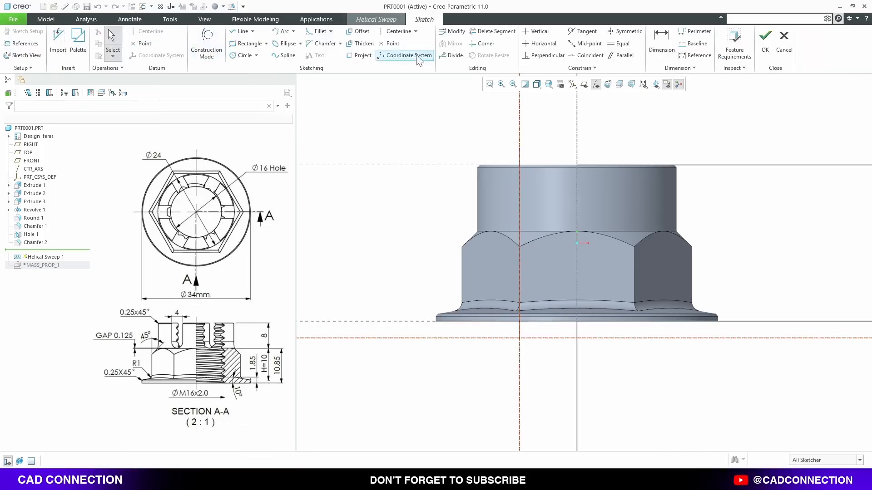
Step: Sketch half of a trapezoidal thread profile about 2.35 mm deep at the helix start and mirror it about the horizontal centerline
left_click(244, 34)
scroll(542, 344, "up", 4)
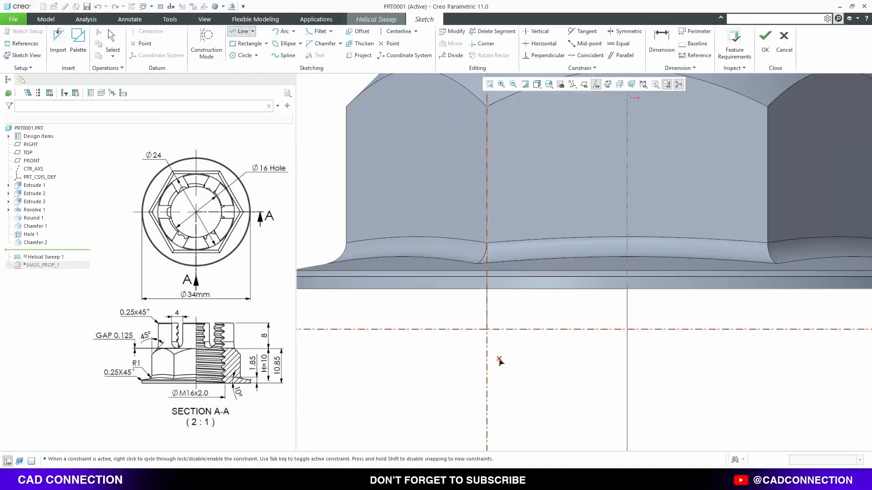
left_click(487, 322)
left_click(487, 369)
left_click(439, 355)
left_click(439, 329)
middle_click(477, 297)
left_click(451, 43)
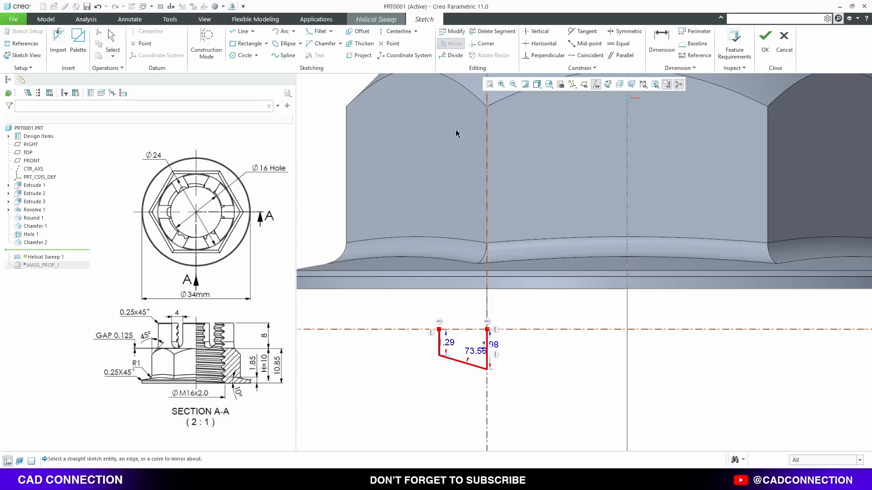
left_click(463, 330)
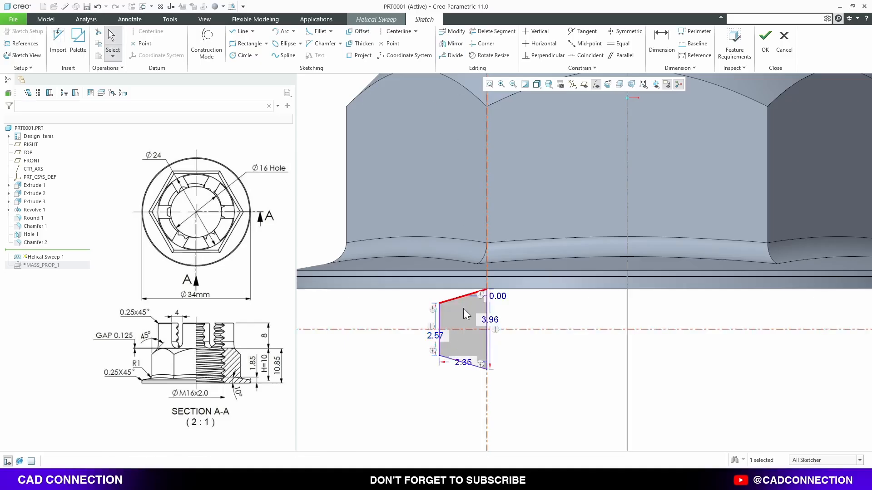
Step: Constrain the thread profile's upper inner corner coincident with the vertical helix reference line
left_click(588, 55)
left_click(488, 300)
left_click(487, 277)
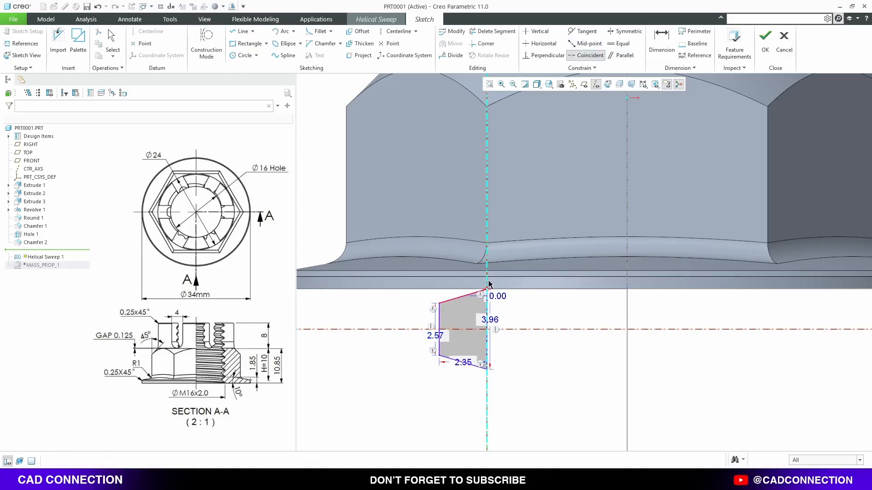
Step: Dimension the angle between the thread profile's two slanted flanks and set it to 60 degrees
left_click(656, 53)
left_click(459, 366)
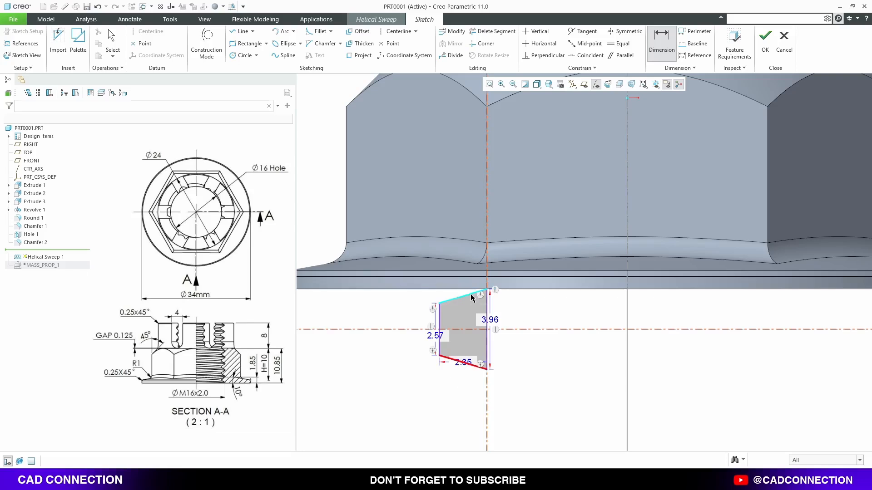
left_click(463, 297)
middle_click(543, 324)
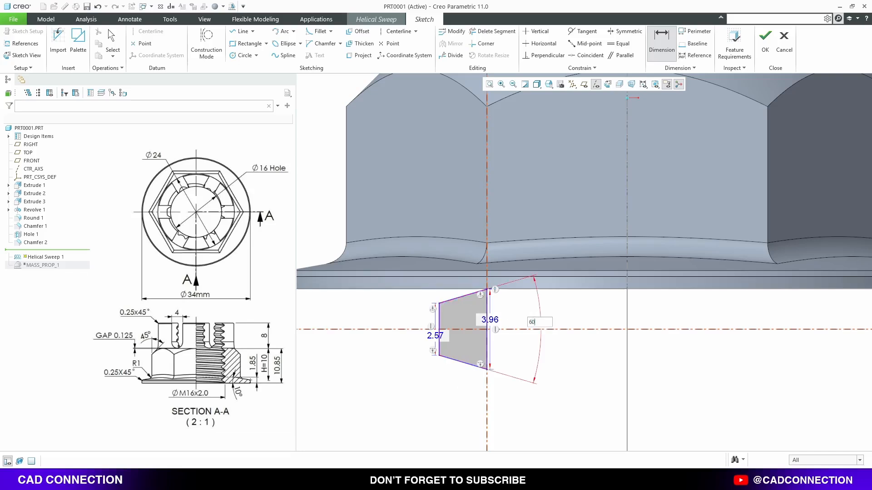
type("60")
key("Return")
middle_click(519, 344)
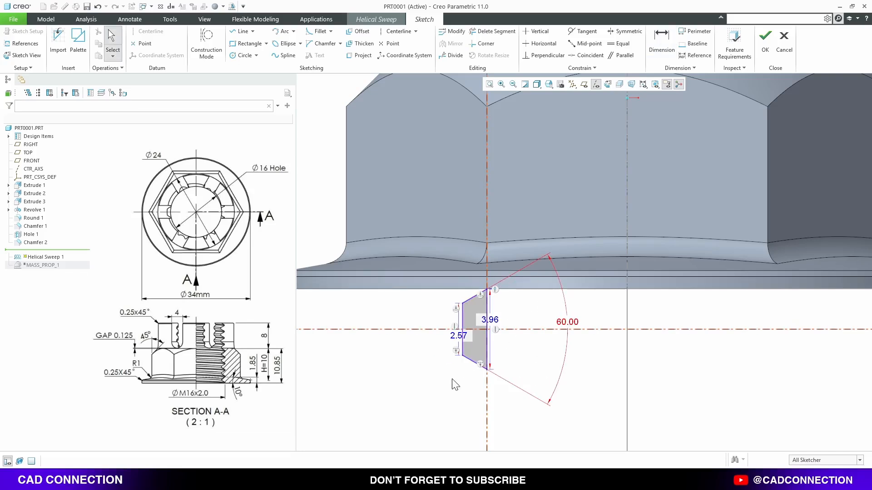
Step: Add a vertical construction centerline to the section sketch along the nut's central axis
left_click(399, 31)
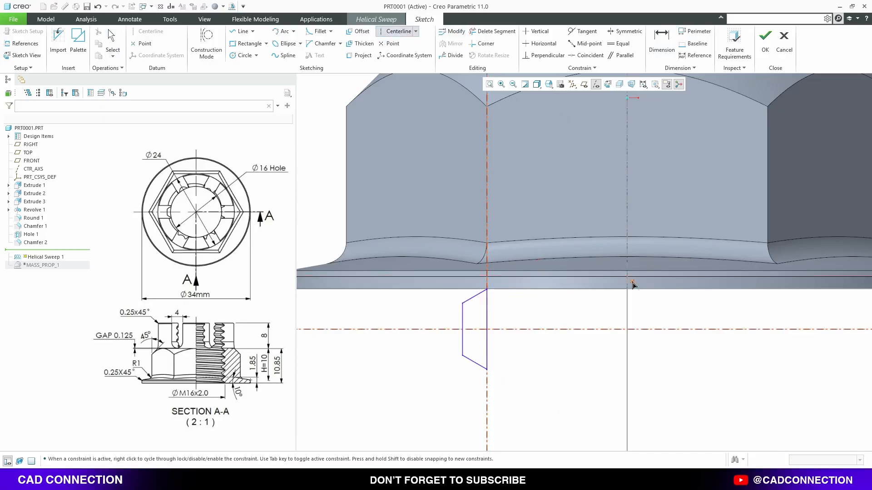
left_click(627, 289)
left_click(627, 329)
middle_click(598, 351)
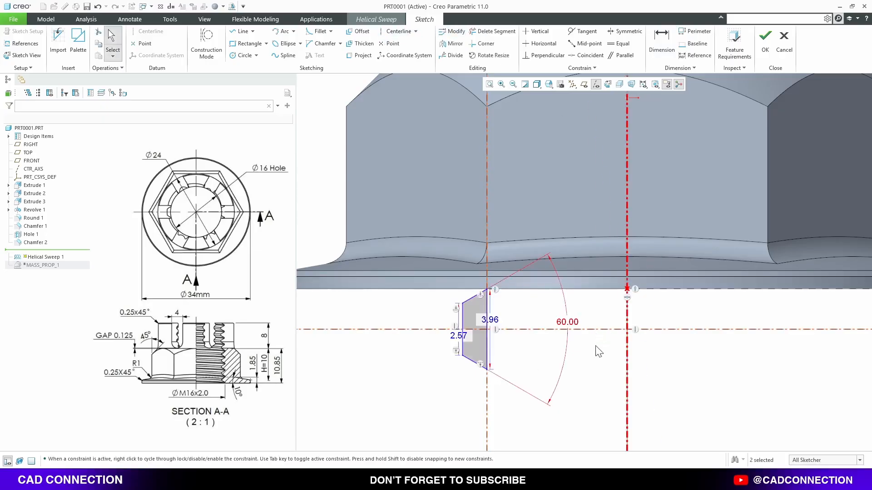
Step: Dimension the thread profile's outer vertical edge as a diameter about the central axis and set it to 16 mm
key("d")
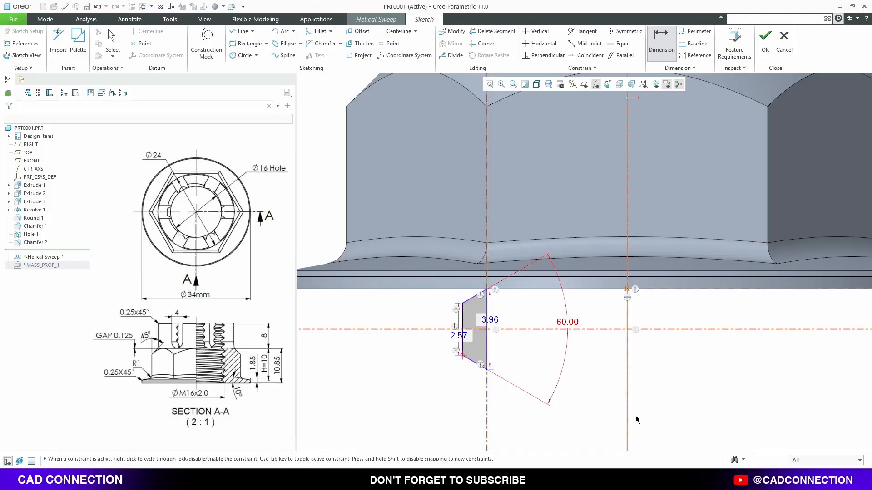
left_click(629, 405)
left_click(462, 330)
middle_click(593, 436)
middle_click(593, 422)
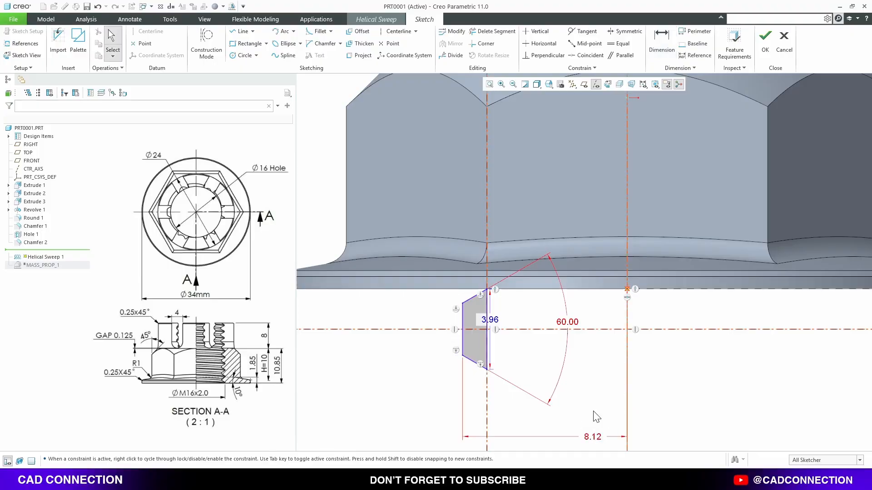
left_click(592, 437)
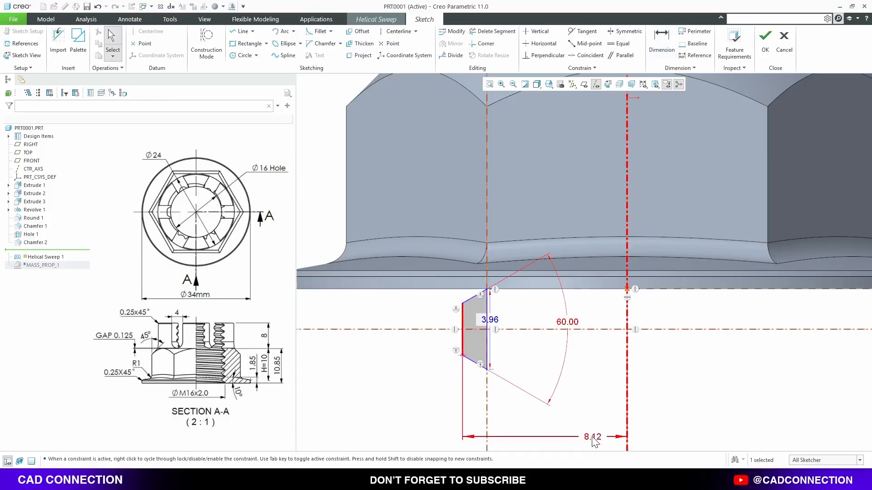
left_click(608, 408)
double_click(593, 437)
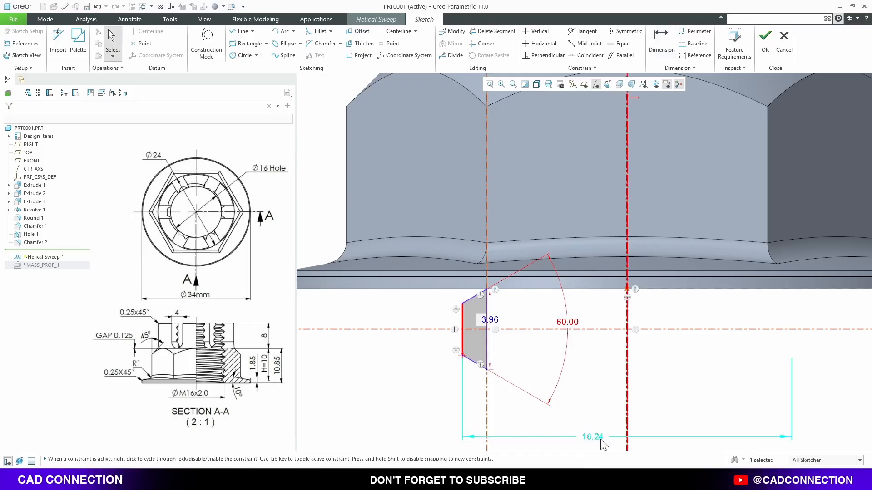
type("16")
key("Return")
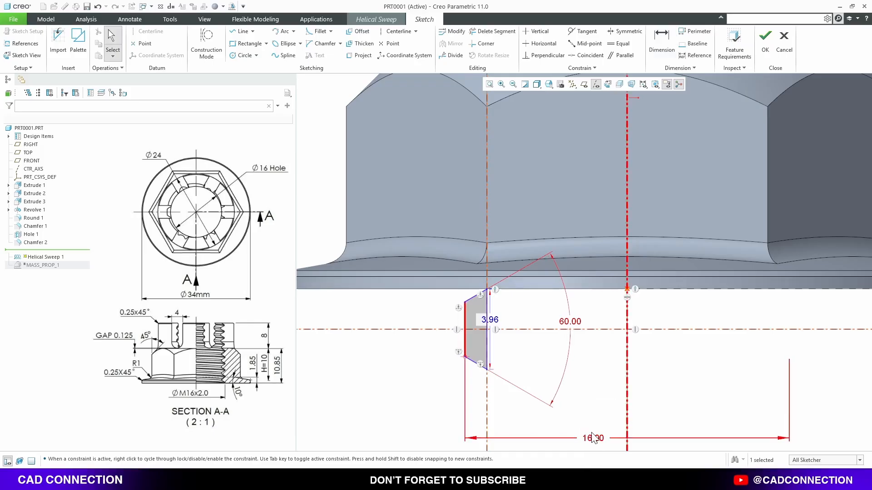
Step: Sketch a vertical pitch line inside the thread profile connecting the two slanted flanks
left_click(240, 31)
scroll(422, 322, "up", 3)
left_click(515, 393)
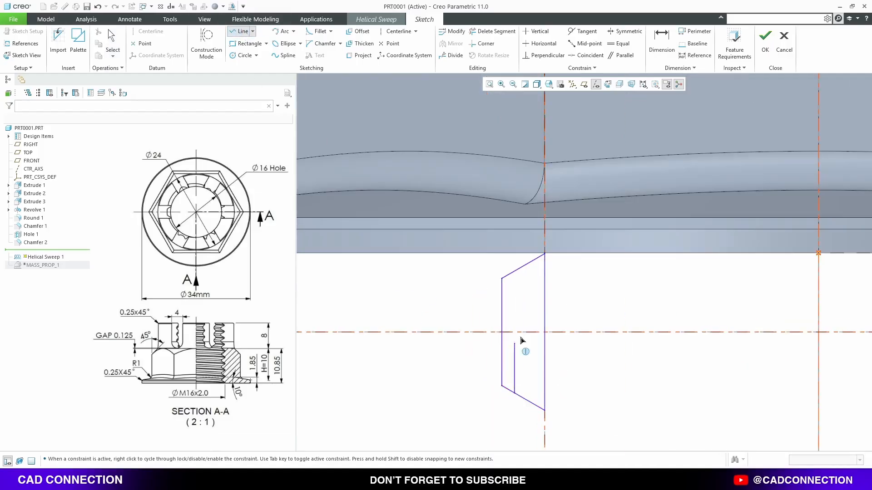
left_click(514, 272)
middle_click(542, 314)
middle_click(540, 314)
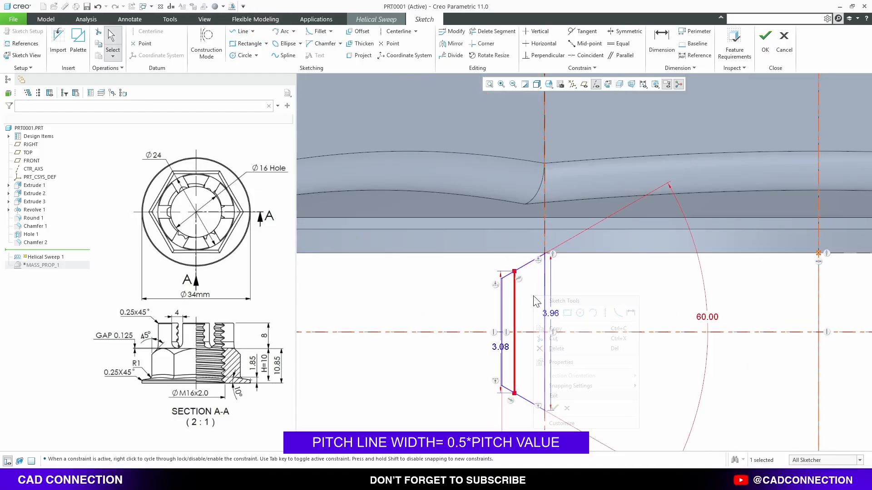
Step: Convert the pitch line inside the thread profile to construction geometry and set its length to 1 mm
right_click(536, 297)
left_click(555, 255)
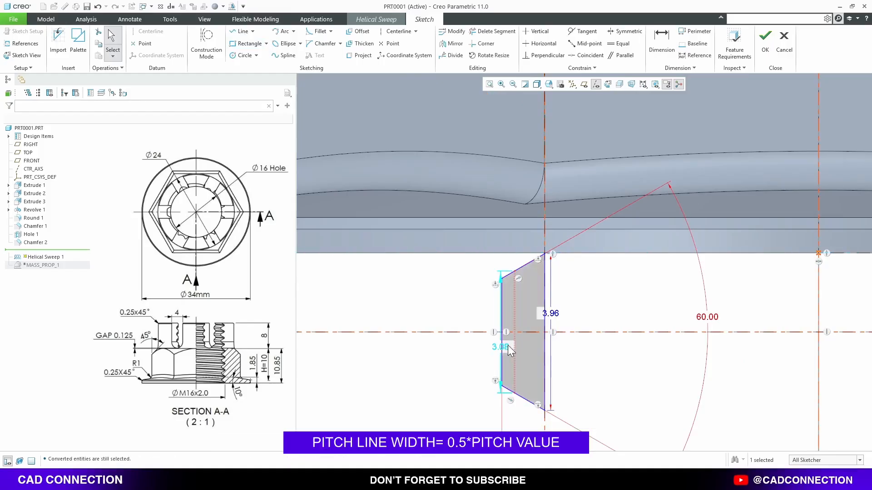
left_click_drag(507, 345, 443, 342)
double_click(443, 341)
type("1")
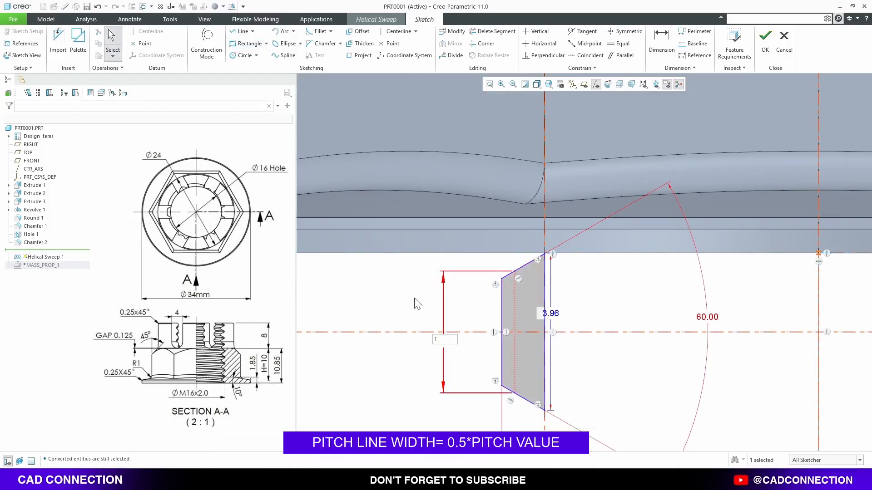
key("Return")
scroll(474, 340, "down", 1)
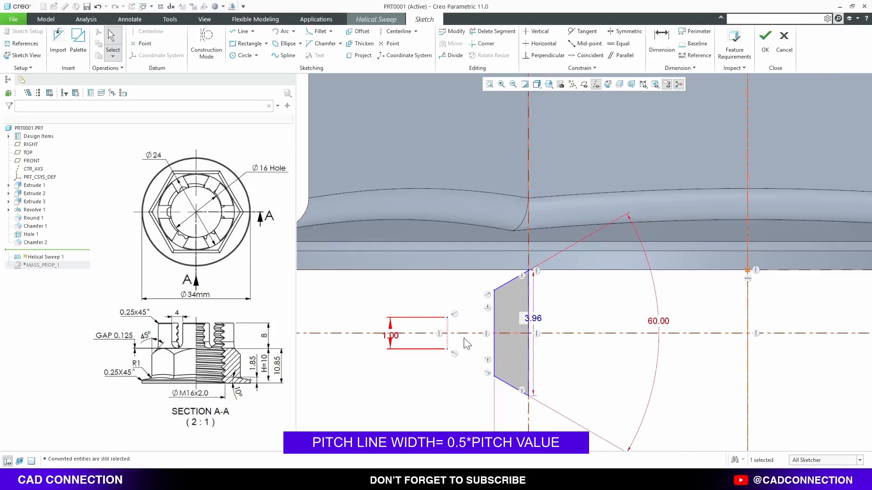
Step: Dimension the pitch line's lower endpoint as a diameter about the nut's central axis
left_click(662, 46)
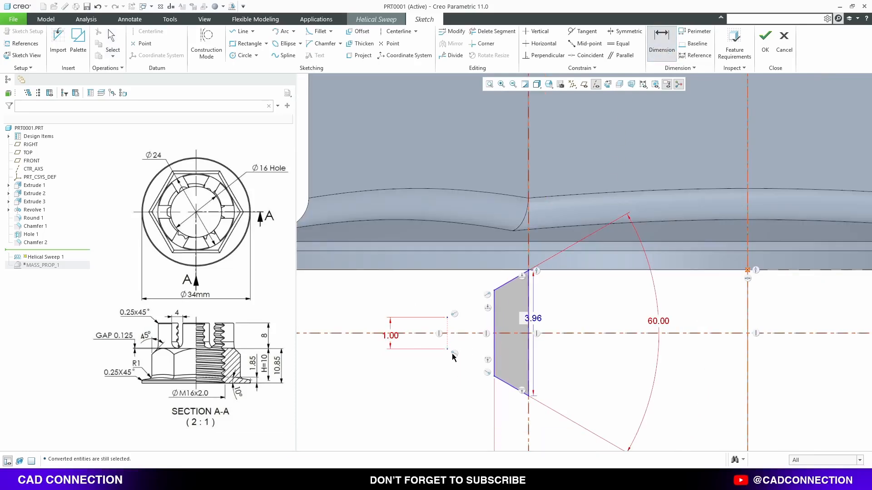
scroll(493, 348, "down", 1)
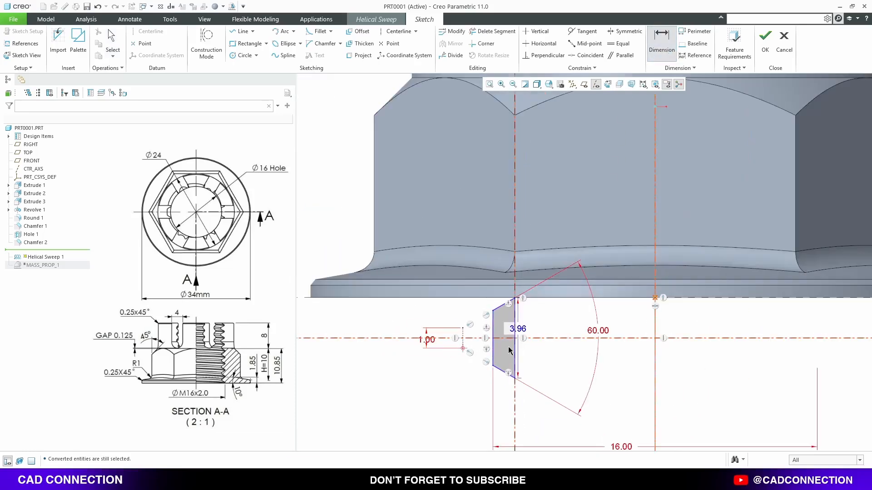
left_click(654, 414)
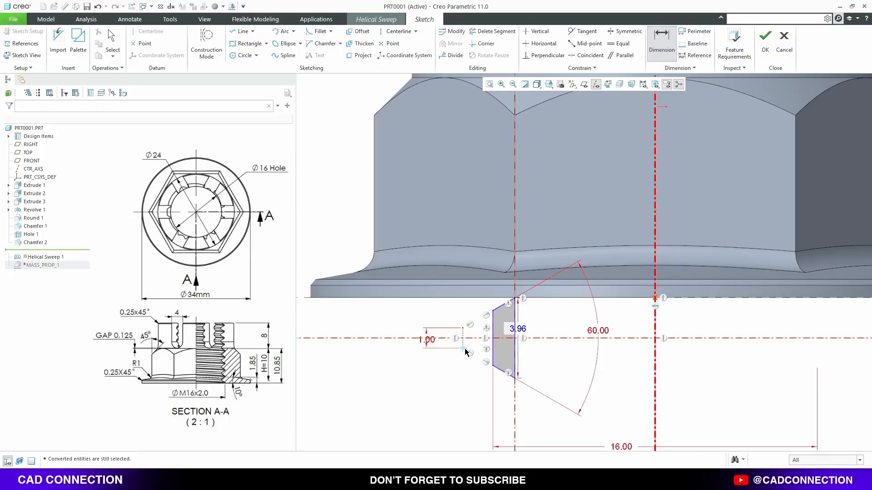
left_click(463, 348)
middle_click(630, 414)
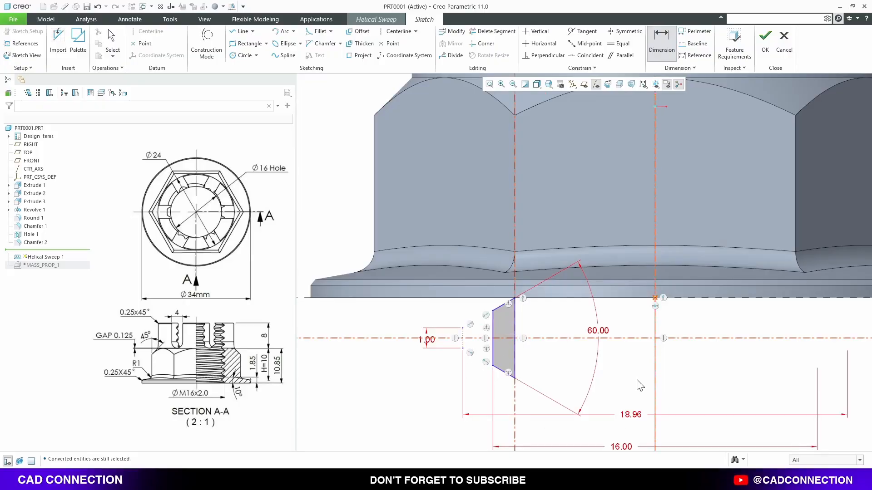
middle_click(640, 386)
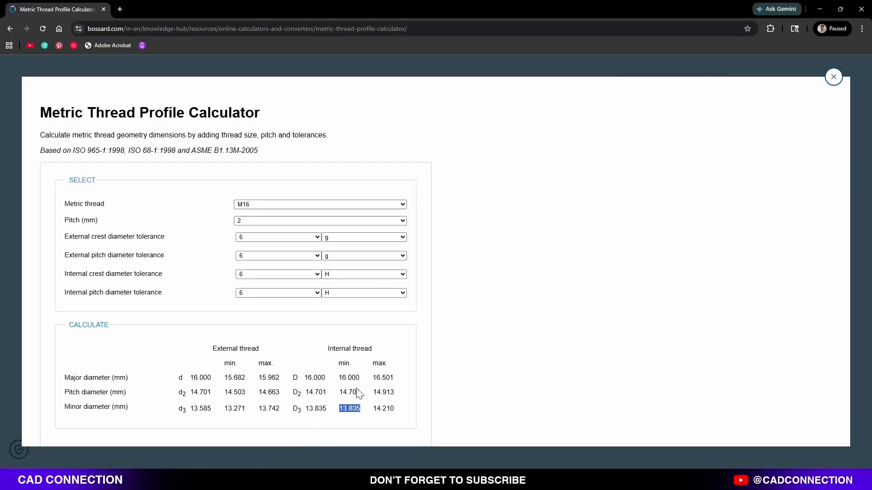
Step: Look up the minimum internal pitch diameter in the metric thread calculator and set the pitch line's diameter dimension to 14.701 mm
left_click(350, 393)
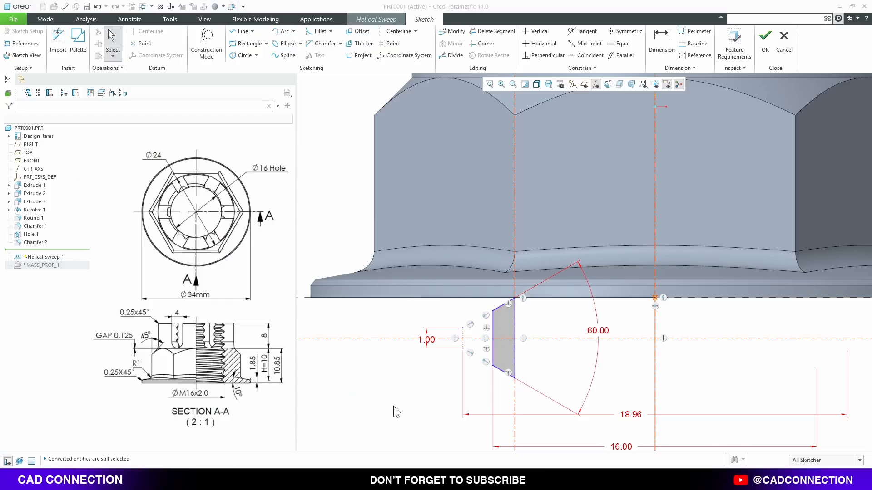
double_click(631, 414)
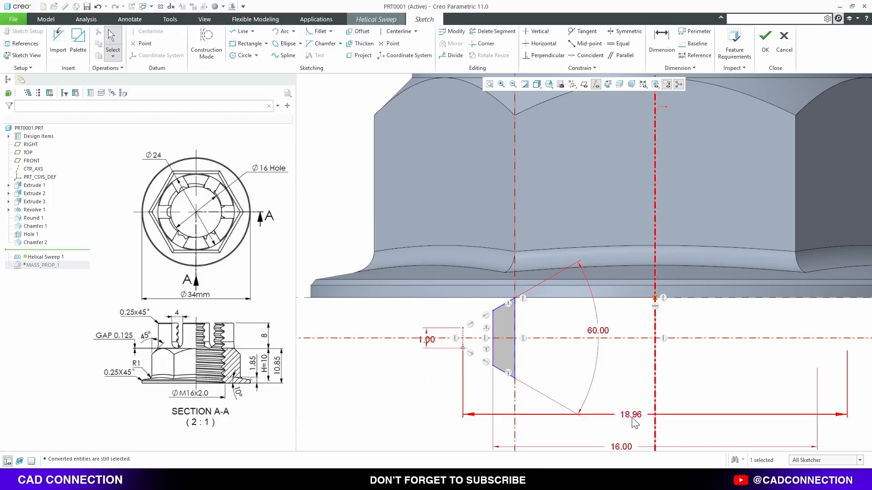
type("14.701")
key("Return")
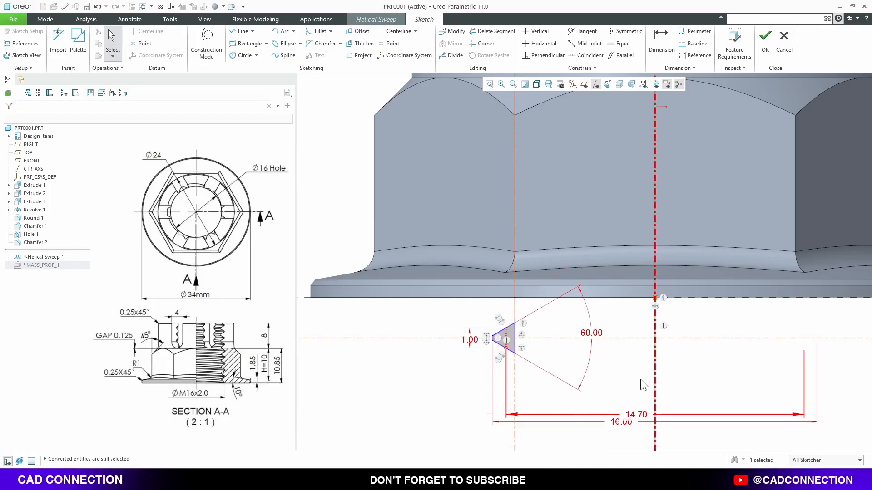
left_click(644, 385)
Step: Finish the thread section sketch and complete the helical sweep as a material-removing cut
left_click(765, 39)
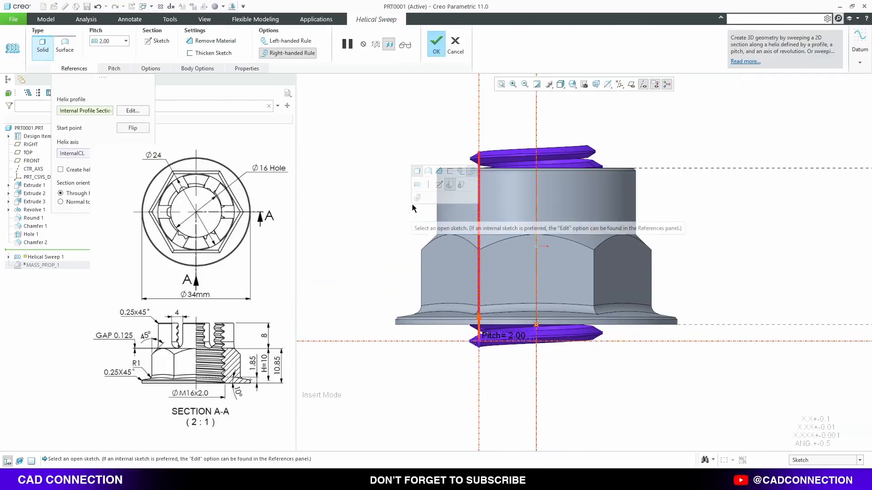
left_click(441, 171)
middle_click_drag(409, 183, 366, 258)
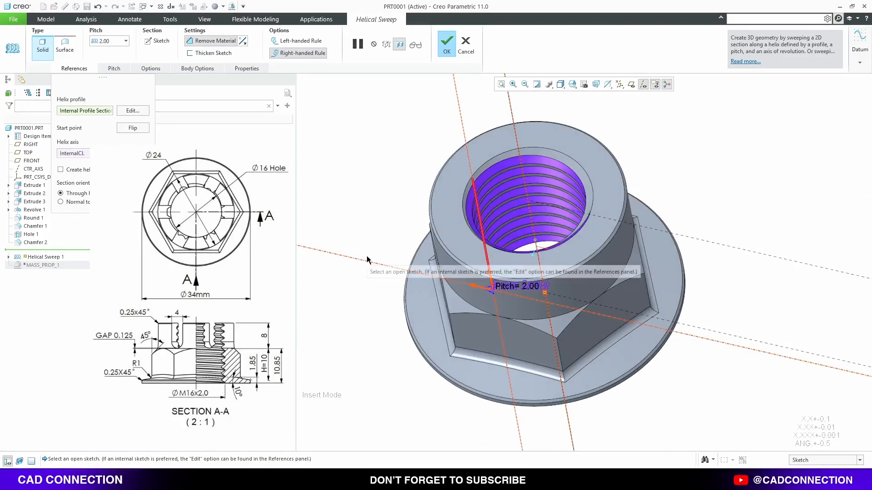
middle_click(366, 257)
left_click(349, 227)
scroll(352, 226, "up", 3)
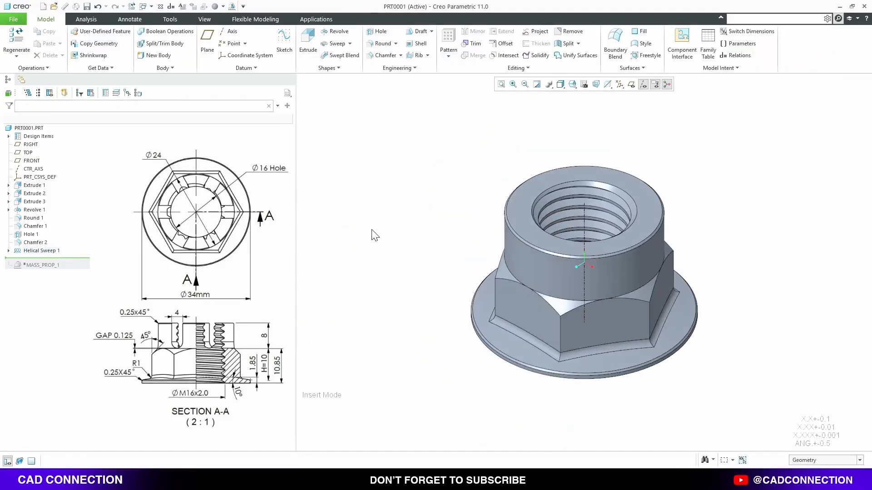
Step: Start an Extrude with its section sketch on the FRONT plane
left_click(307, 41)
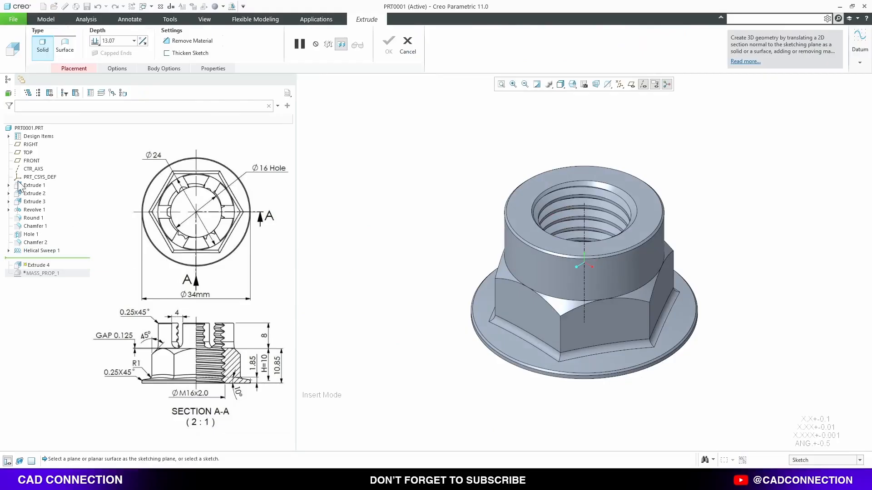
left_click(31, 161)
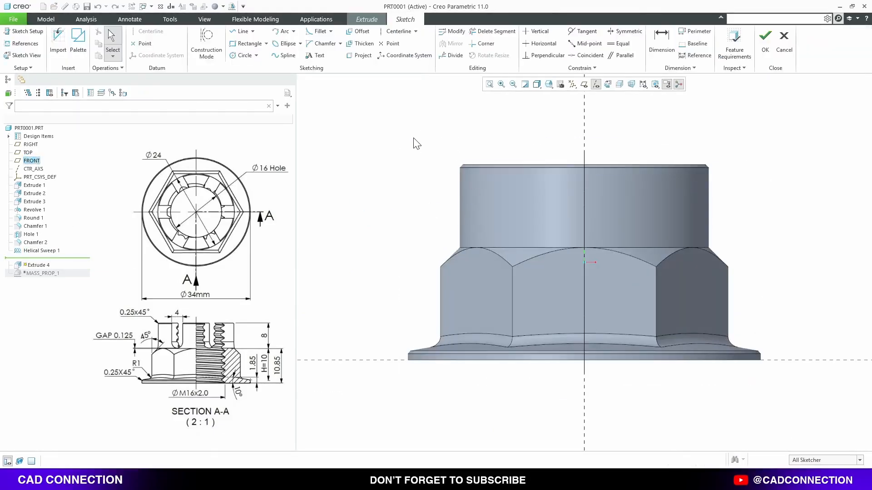
right_click(414, 138)
left_click(461, 155)
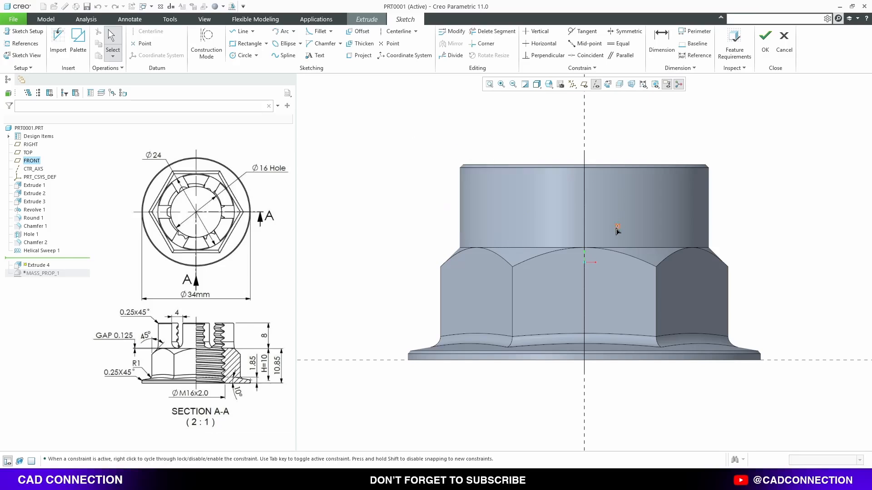
middle_click(564, 136)
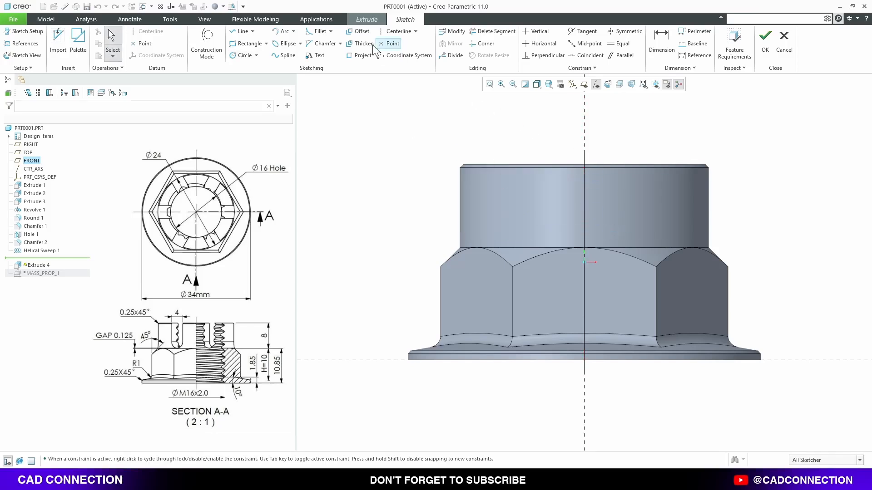
Step: Sketch a vertical line about 6.5 mm long down the central axis from the collar's top edge
left_click(241, 31)
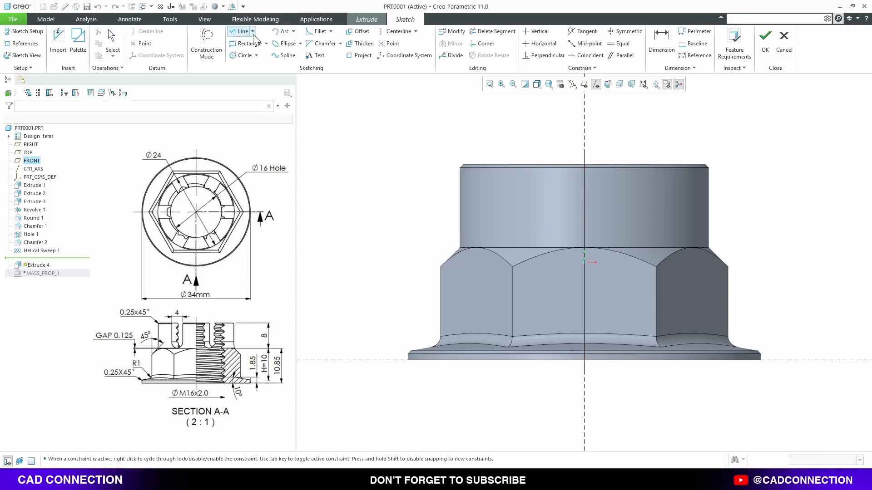
left_click(584, 165)
left_click(584, 232)
middle_click(586, 231)
left_click(507, 142)
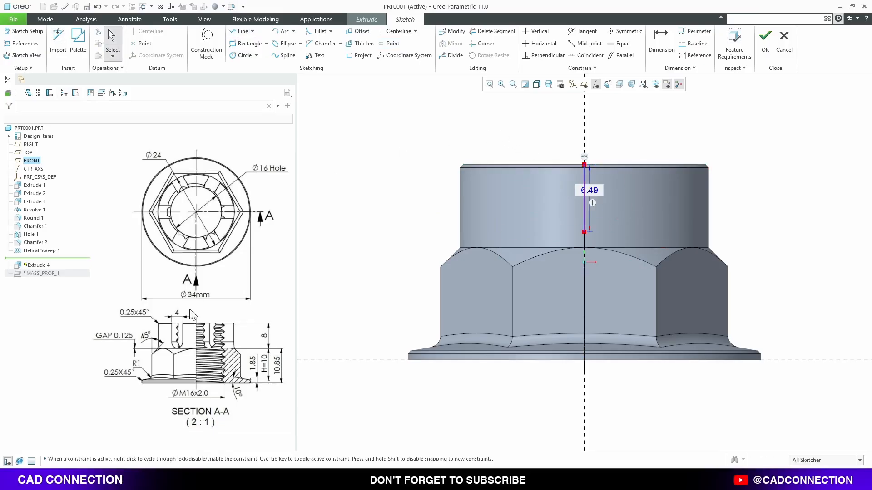
Step: Thicken the vertical line by 4 mm with circular end caps and a 2 mm offset, and convert the line to construction geometry
left_click(360, 43)
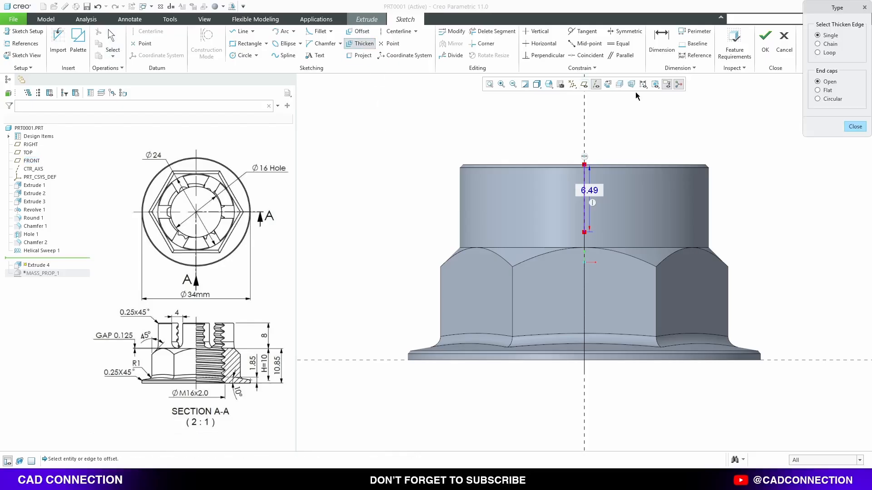
left_click(826, 98)
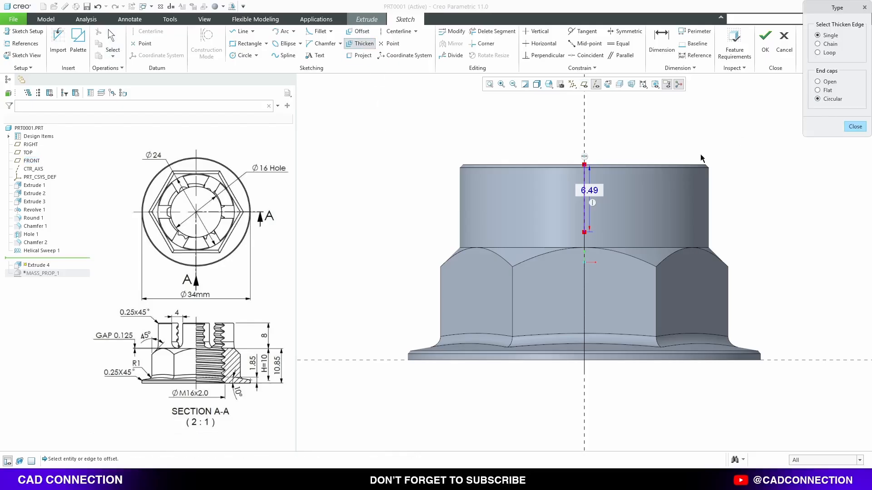
left_click(585, 189)
type("4")
key("Return")
type("2")
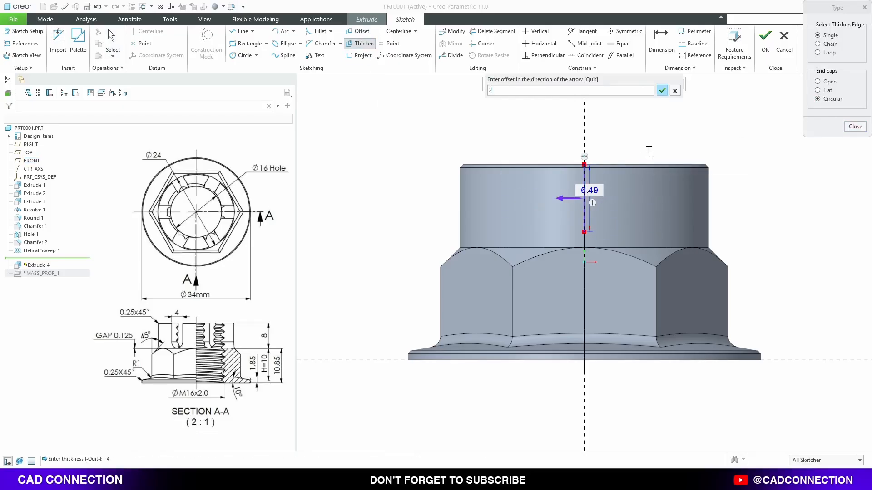
key("Return")
middle_click(648, 153)
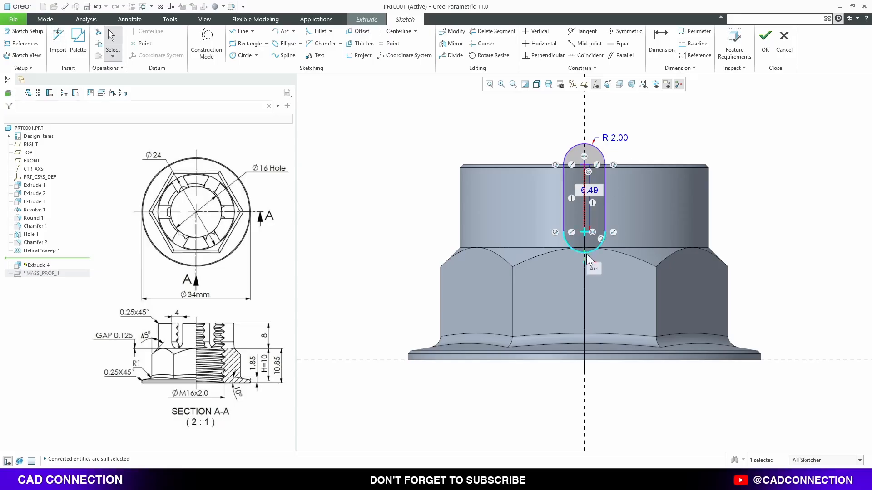
Step: Raise the slot's lower arc and dimension the gap between it and the hex body's top edge as 0.125 mm
left_click_drag(587, 254, 586, 243)
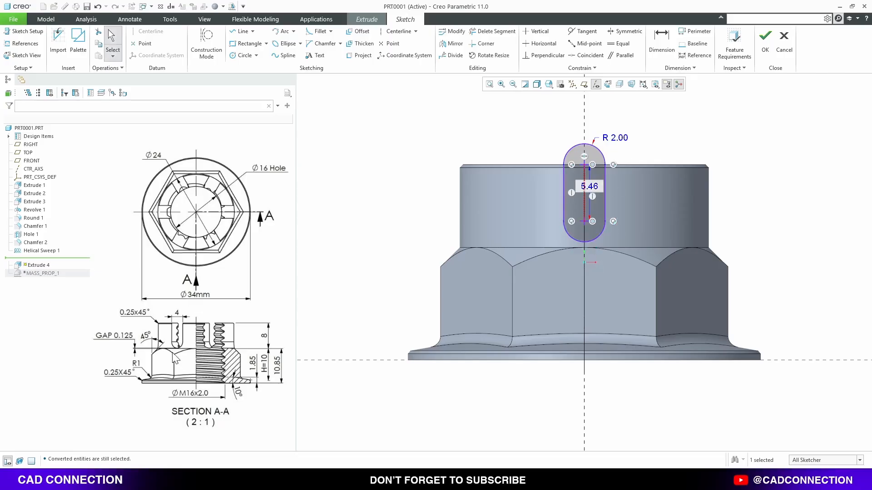
left_click(662, 40)
left_click(650, 248)
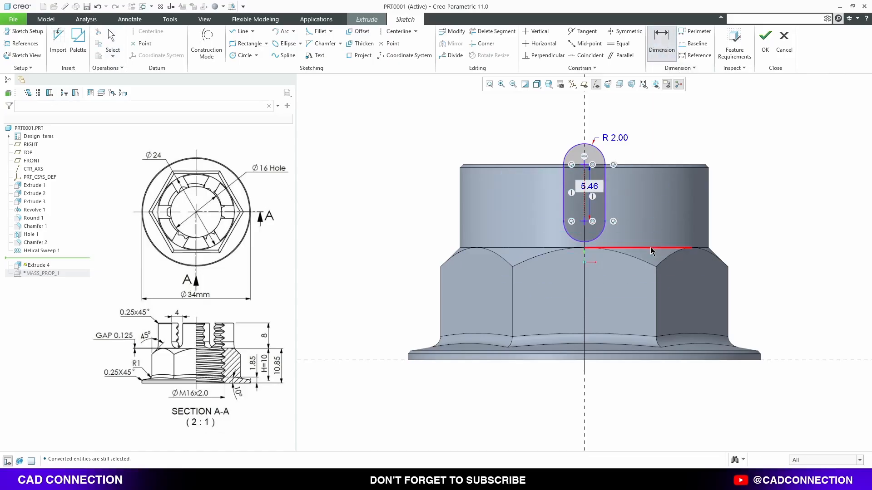
left_click(602, 239)
middle_click(768, 216)
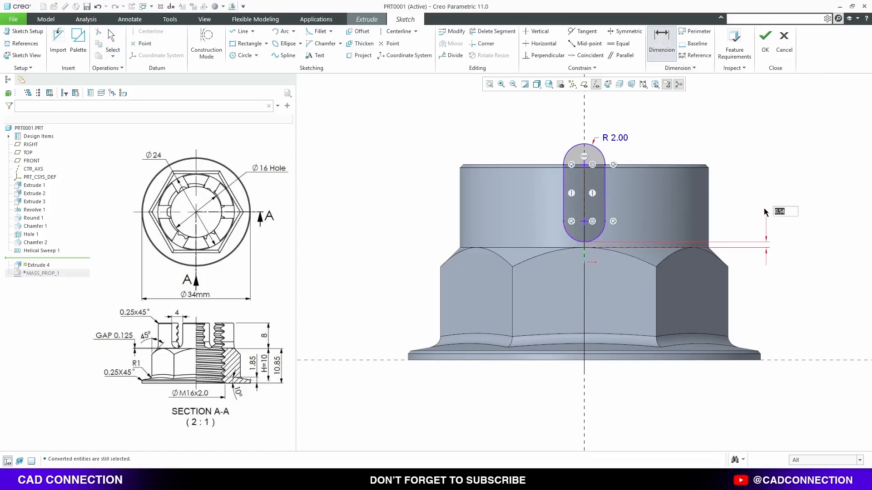
type(".125")
key("Return")
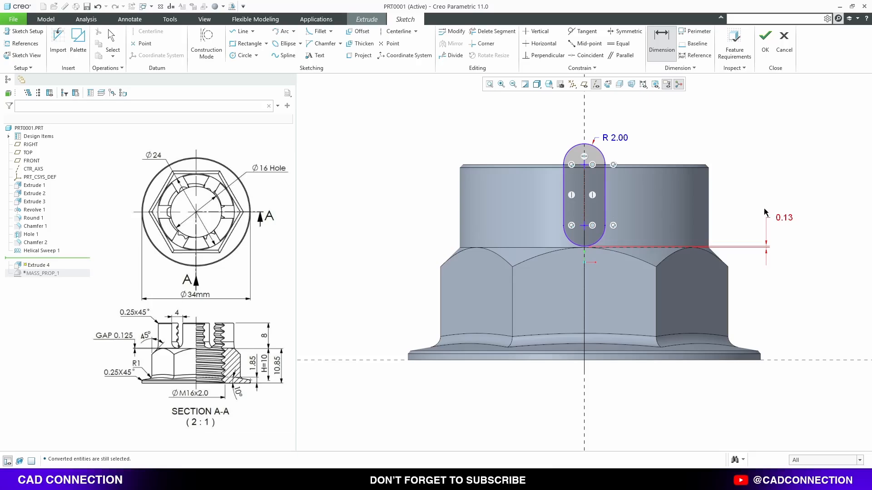
middle_click(690, 194)
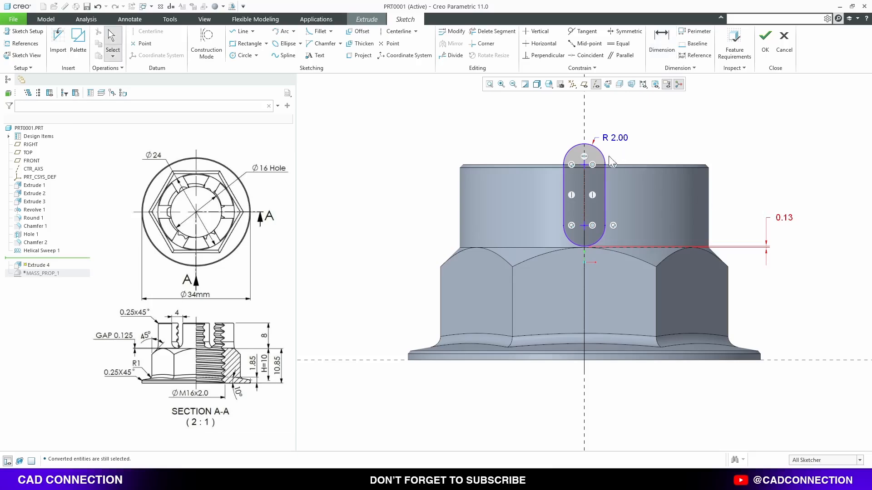
Step: Dimension the slot's width between its two straight vertical sides
key("d")
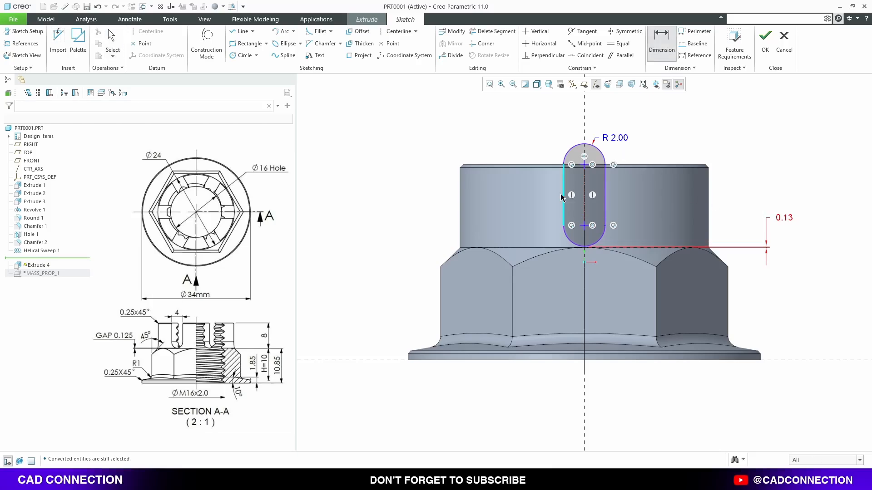
left_click(608, 199)
middle_click(658, 127)
middle_click(738, 124)
middle_click(738, 123)
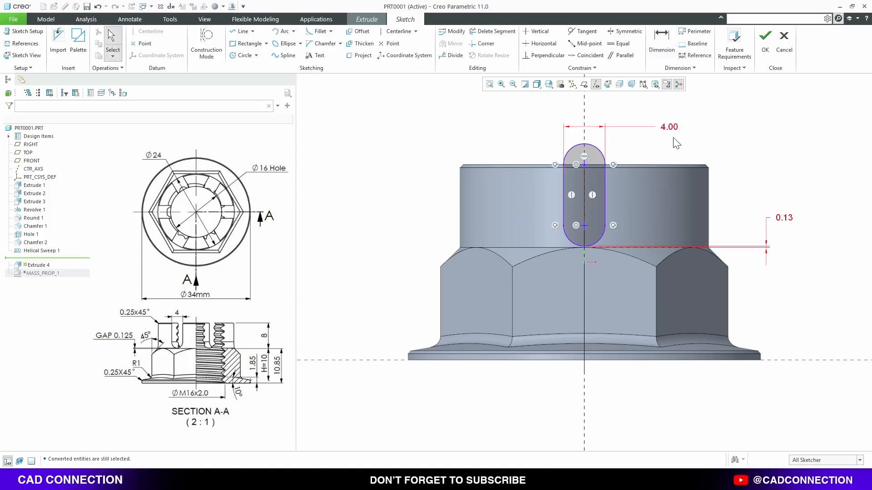
Step: Place a datum point at the center of the slot's lower arc and finish the slot sketch
left_click(141, 43)
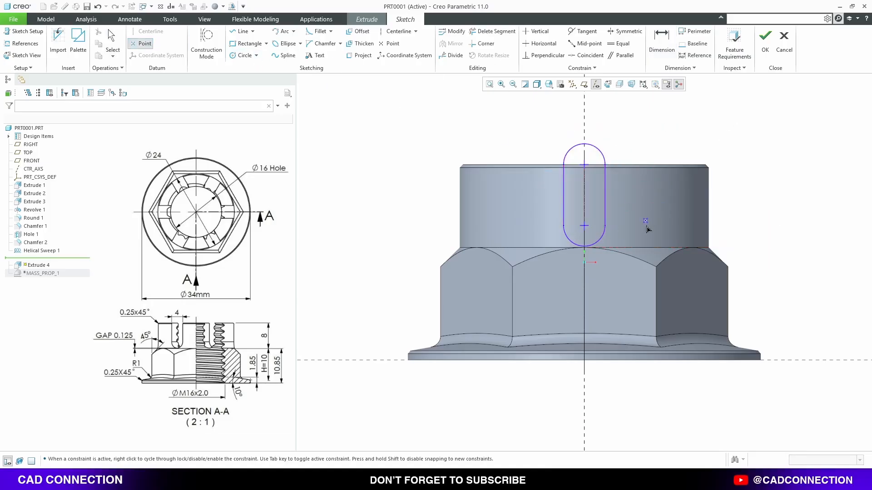
left_click(589, 225)
middle_click(698, 138)
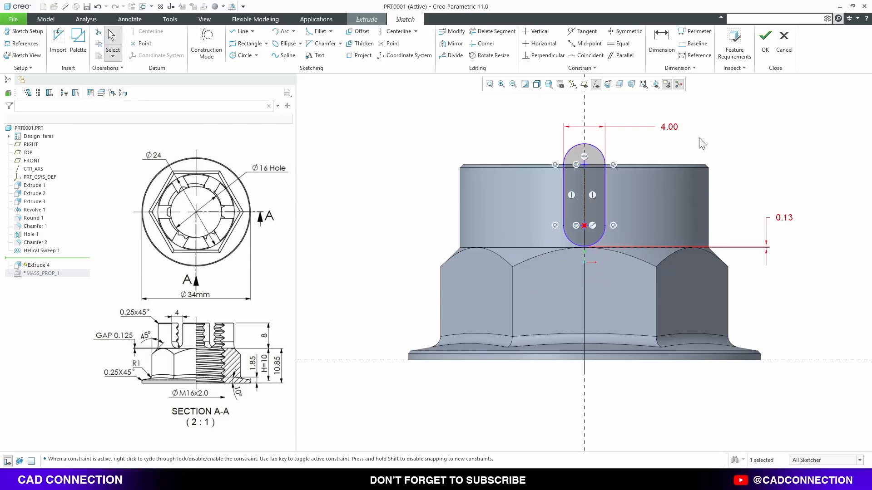
left_click(764, 45)
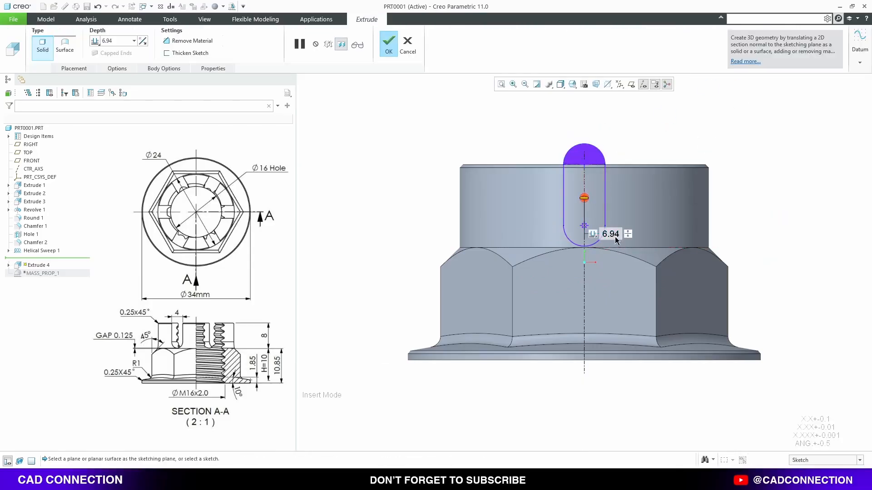
Step: Extrude the slot sketch as a through-all cut that removes material from one side of the nut's upper collar
right_click(615, 236)
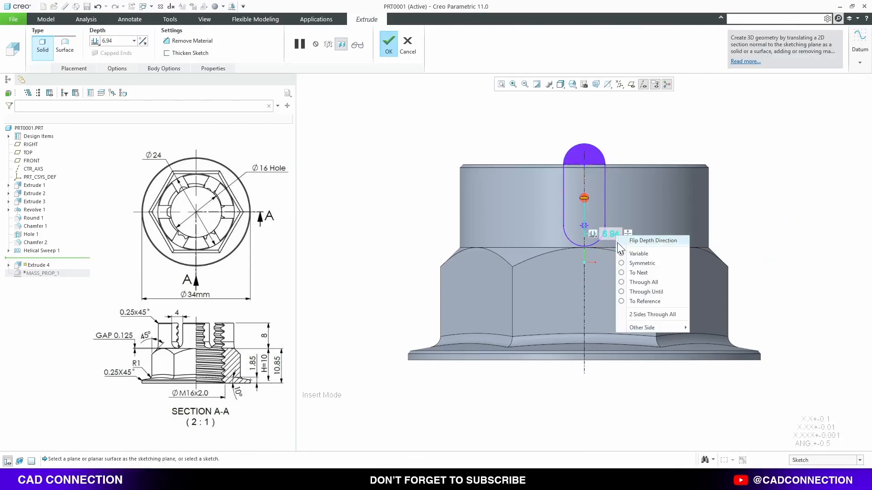
left_click(660, 292)
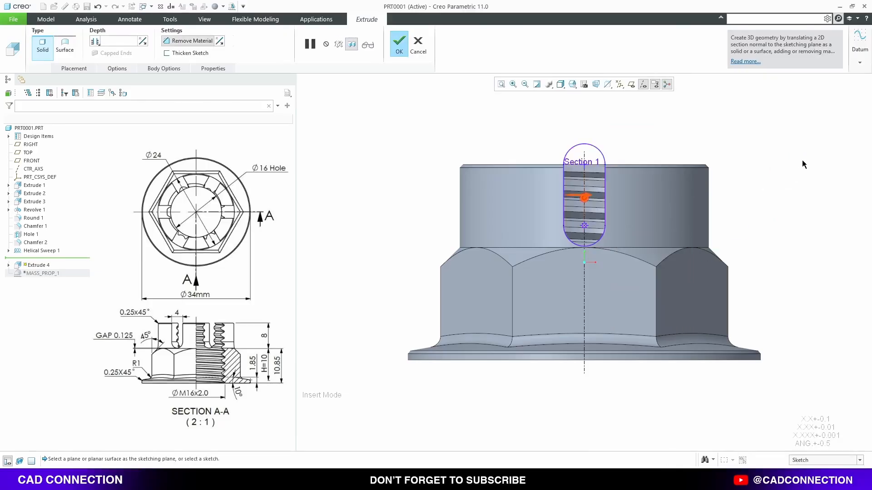
key("ctrl+d")
middle_click(777, 158)
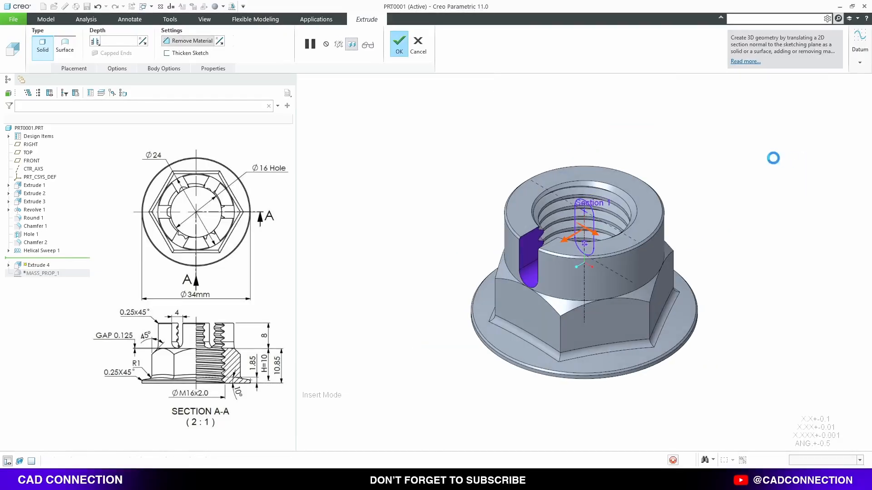
Step: Pattern the slot cut around the nut's central axis with 6 members equally spaced over 360 degrees
right_click(724, 151)
left_click(726, 114)
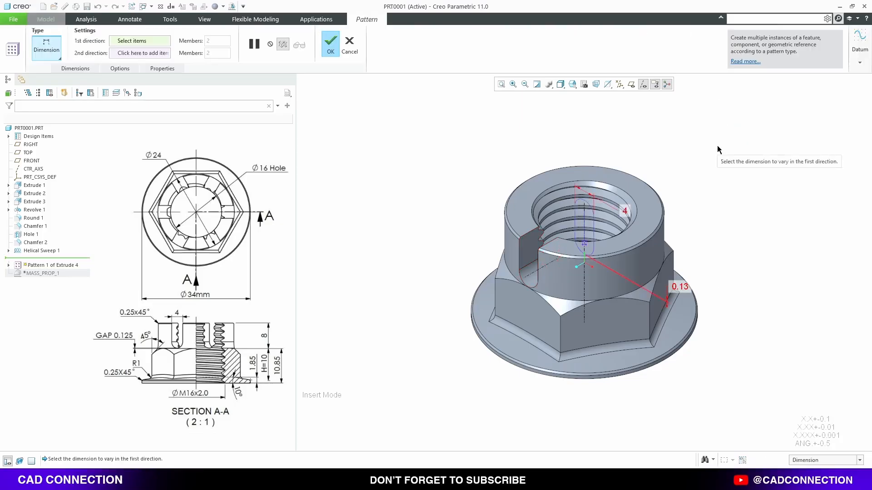
left_click(744, 129)
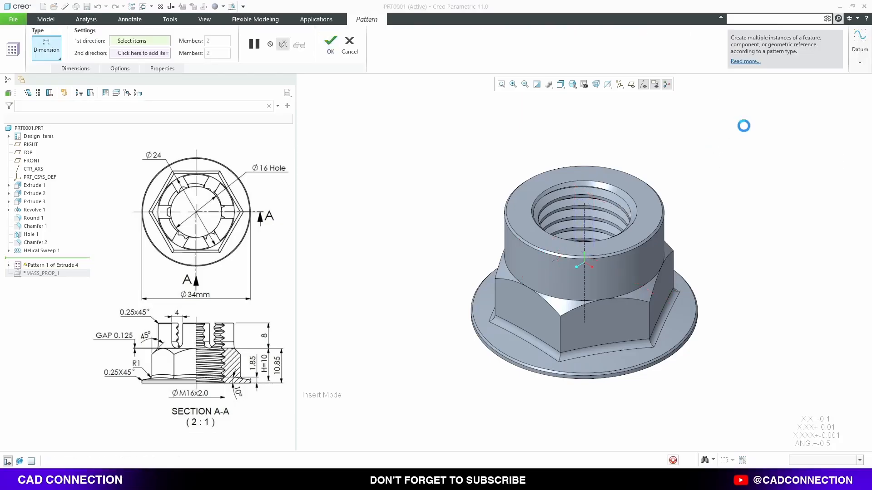
left_click(585, 206)
left_click(400, 41)
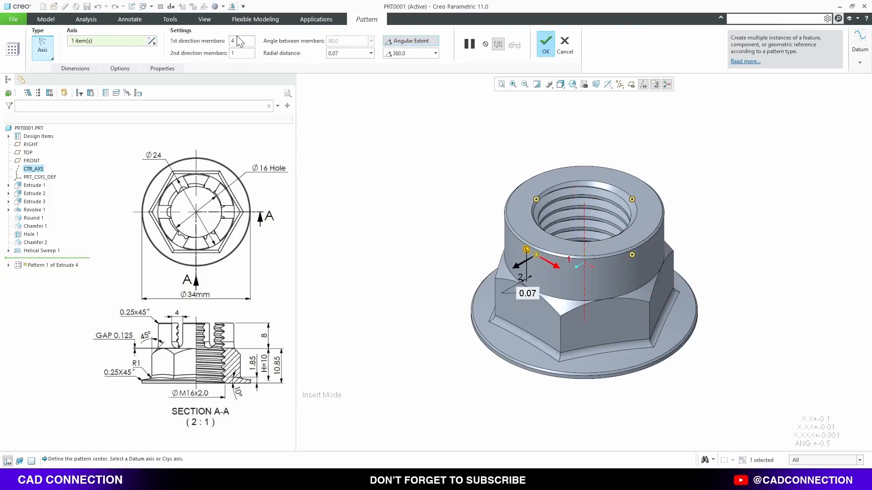
type("6")
key("Return")
middle_click(542, 164)
left_click(472, 177)
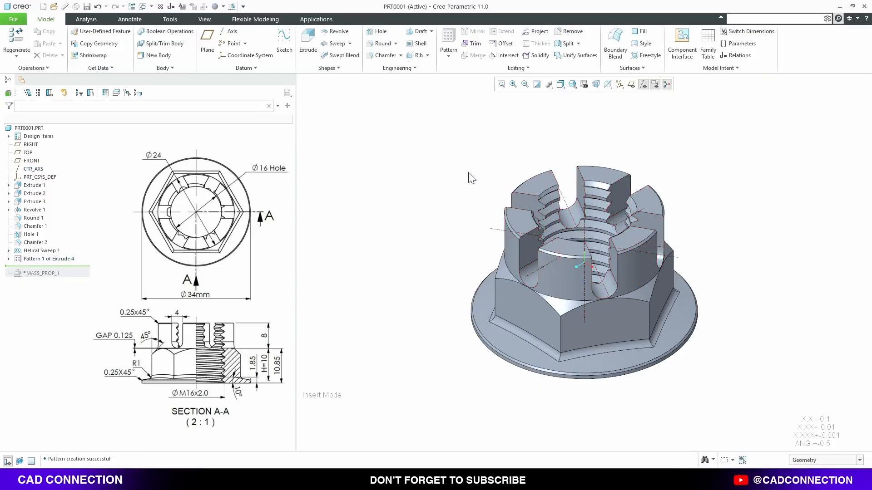
Step: Turn off the display of datum axes in the model view
left_click(643, 84)
mouse_move(644, 129)
middle_mouse_down()
mouse_move(654, 171)
mouse_move(625, 160)
mouse_move(564, 86)
mouse_move(558, 153)
middle_mouse_up()
key("ctrl+d")
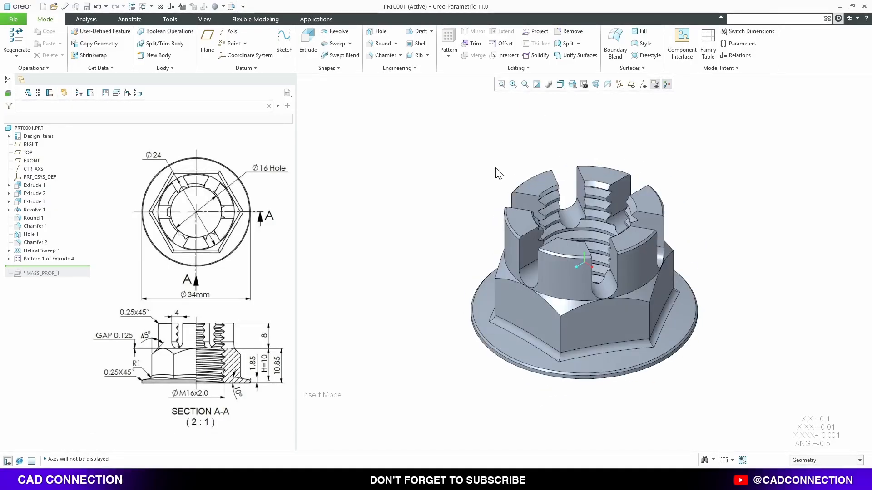
left_click(768, 479)
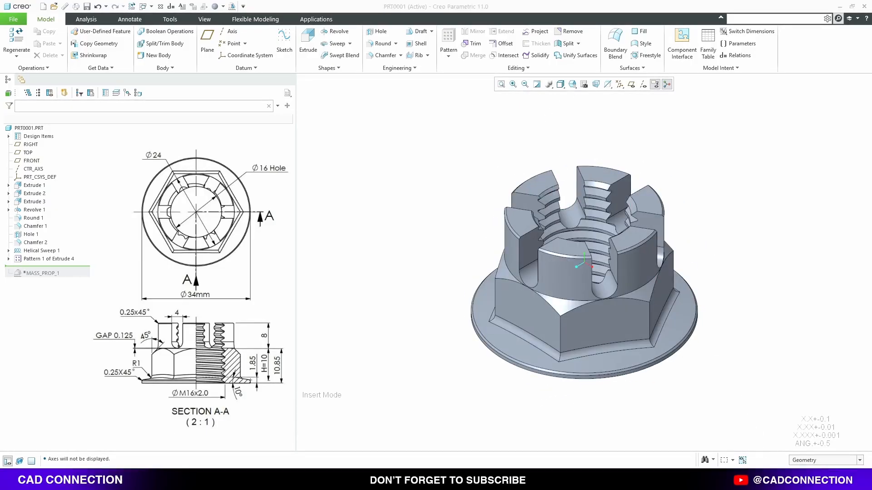